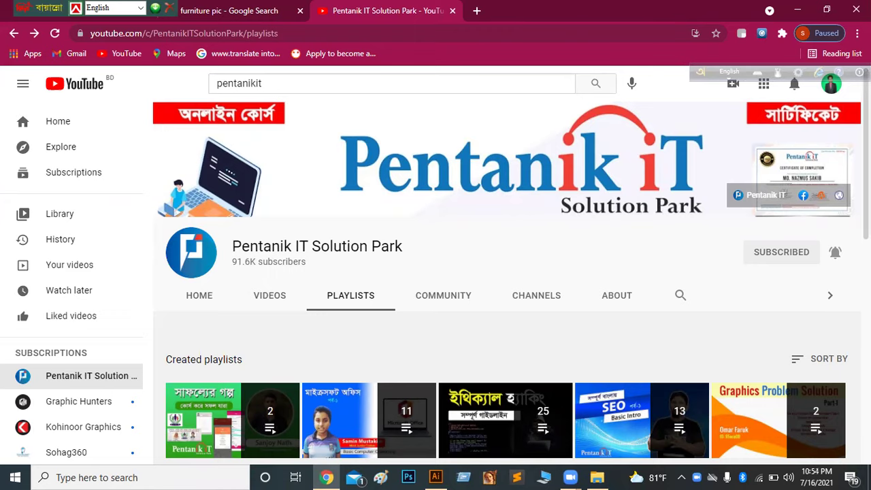
- Scroll through the Pentanik IT Solution Park playlists, then bring h logo.ai forward in Illustrator
scroll(510, 272, "down", 1)
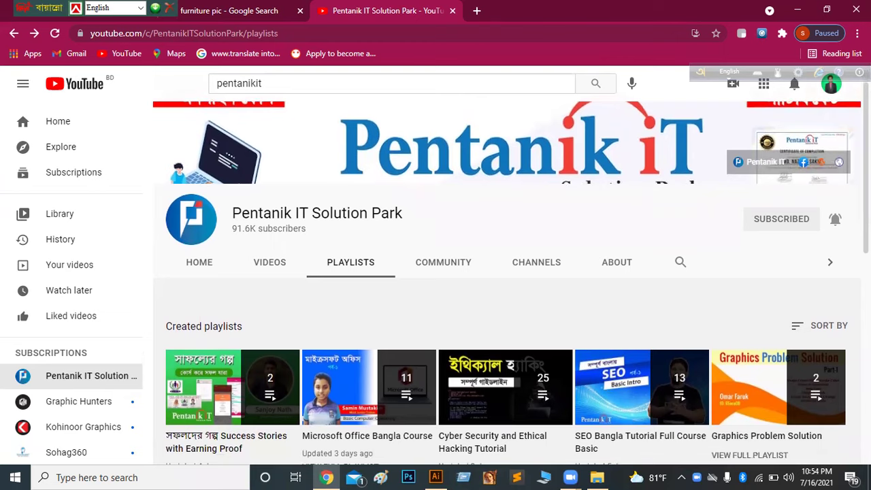
scroll(511, 272, "down", 2)
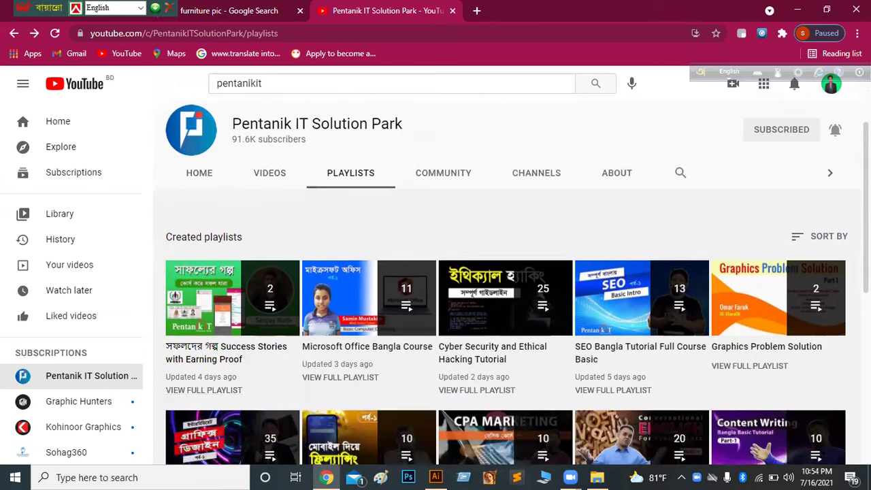
scroll(510, 272, "down", 1)
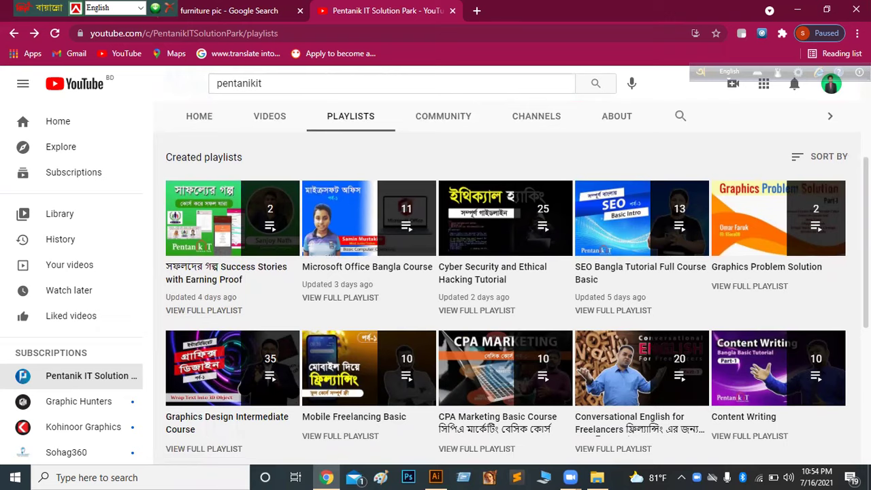
scroll(729, 433, "down", 2)
scroll(728, 432, "down", 2)
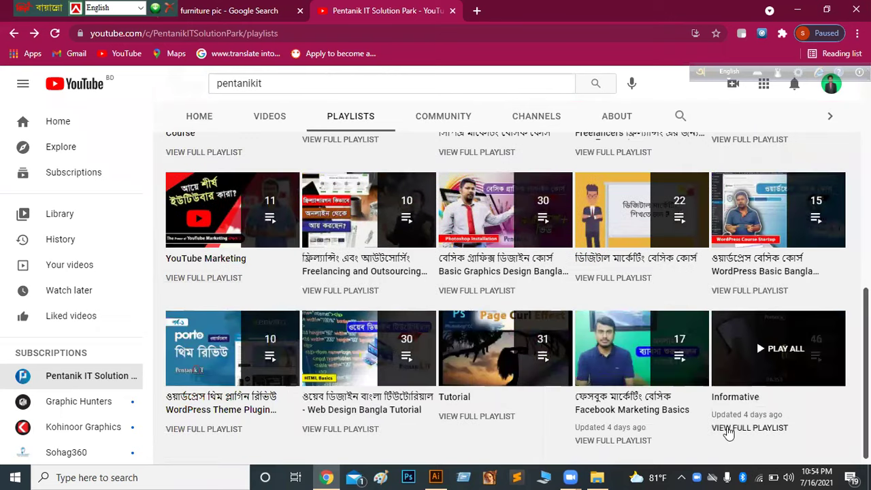
left_click(436, 477)
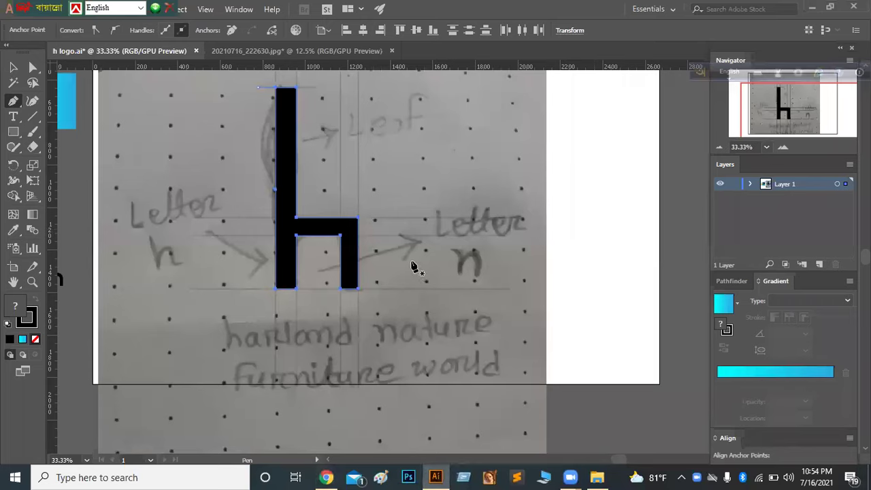
- Delete the stray anchor point, the old black h shapes and the leftover rectangle path
left_click(391, 175)
key("v")
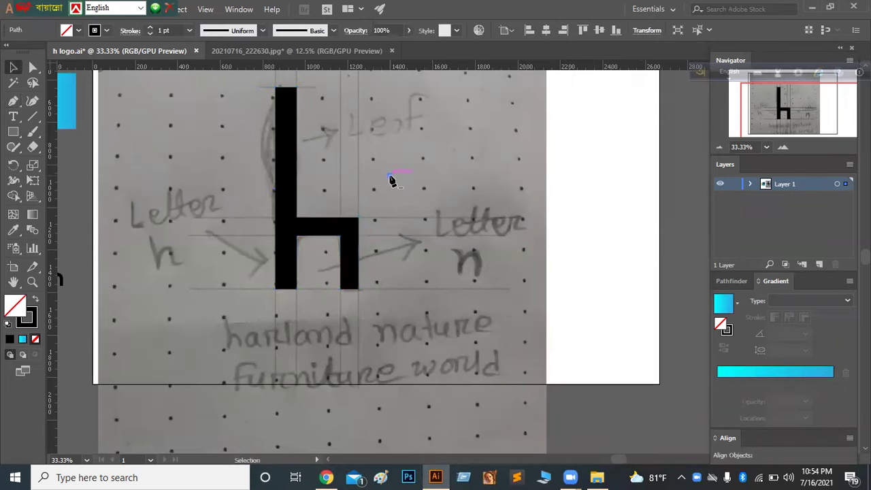
key("Delete")
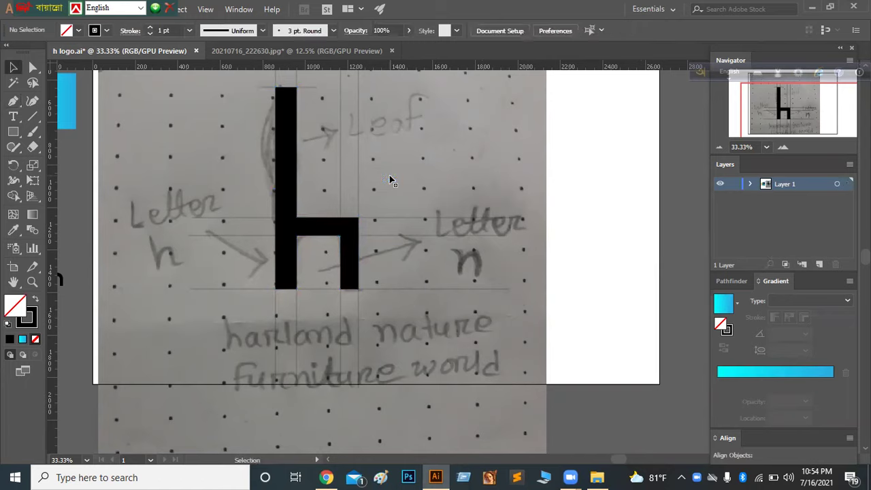
left_click(254, 290)
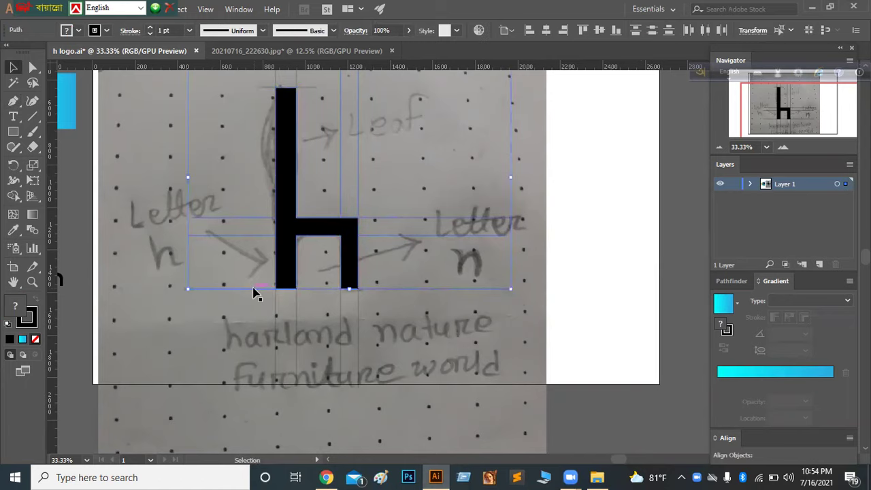
key("Delete")
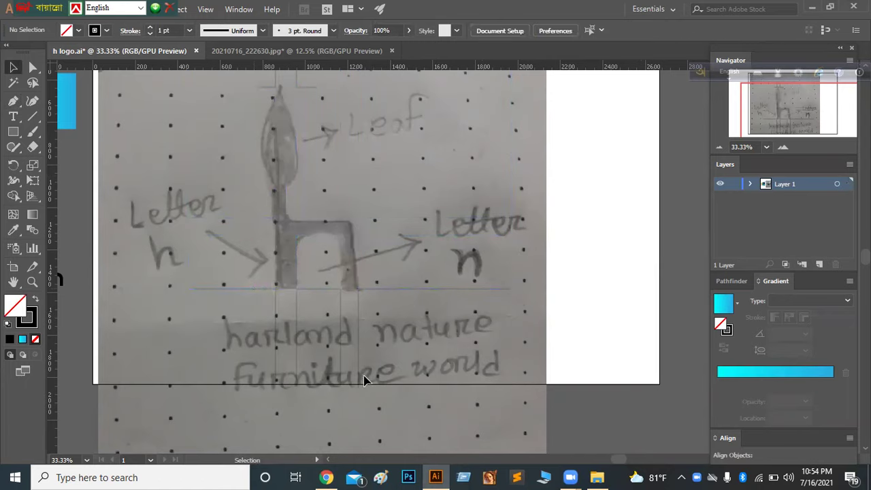
left_click(387, 391)
key("Delete")
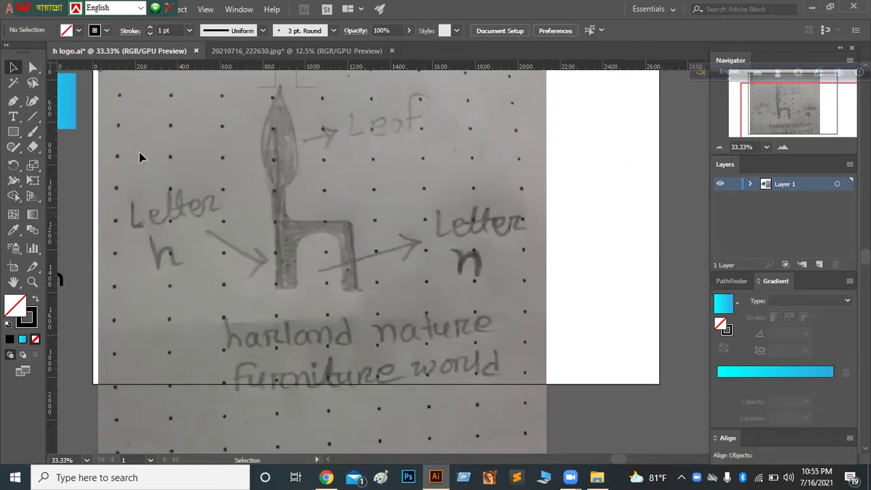
- Draw a vertical line down the stem's left edge and copy it to the stem's right edge
left_click(32, 116)
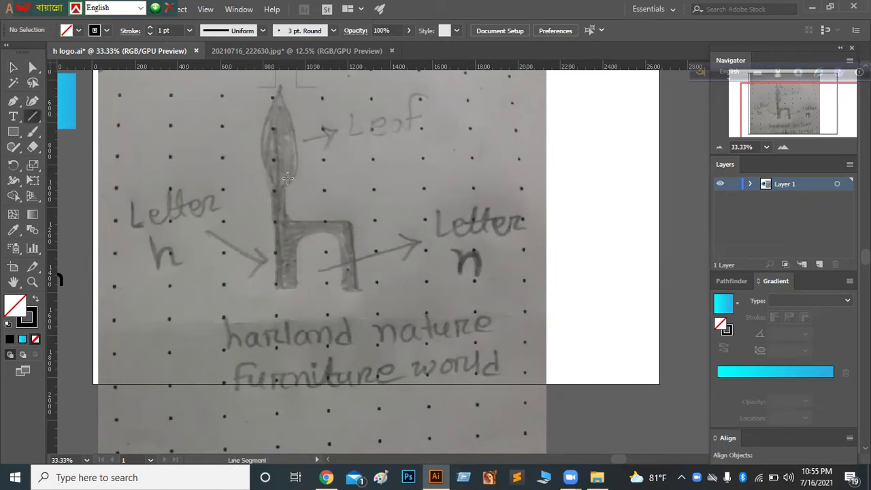
left_click_drag(271, 194, 276, 350)
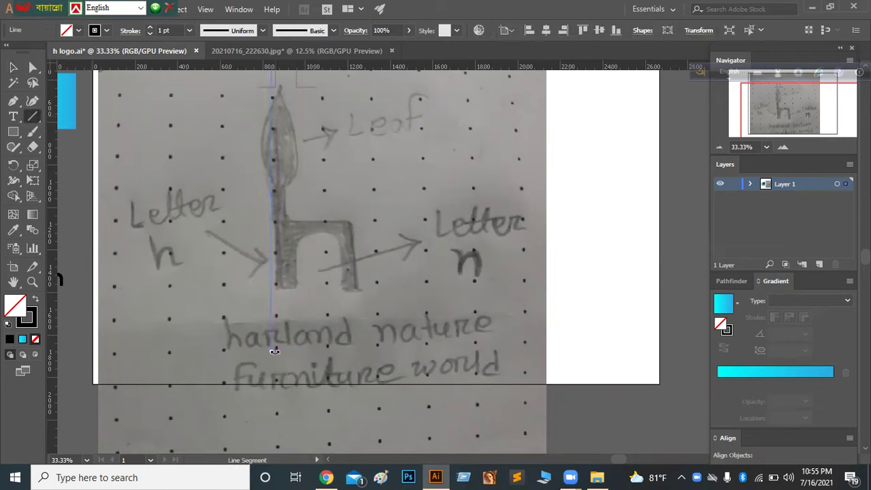
key("v")
left_click_drag(272, 288, 361, 297)
- Turn a line copy horizontal and place copies at the crossbar, base and stem top
key("ctrl")
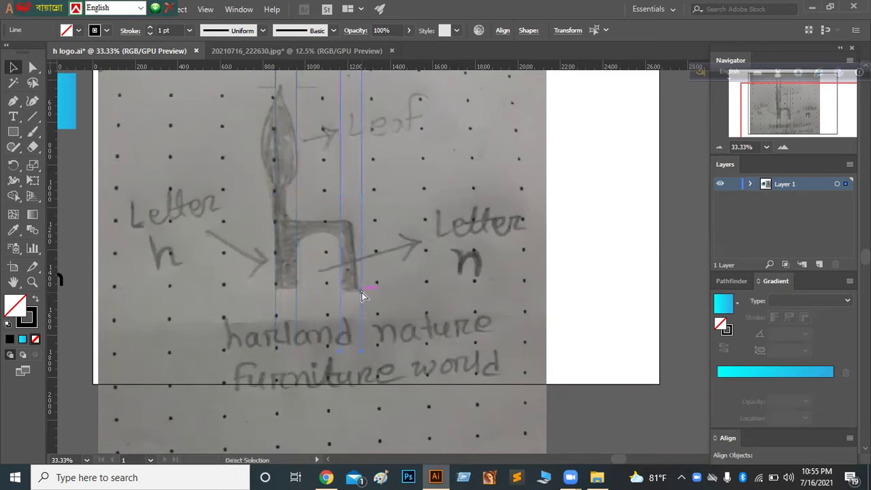
left_click_drag(366, 355, 62, 285)
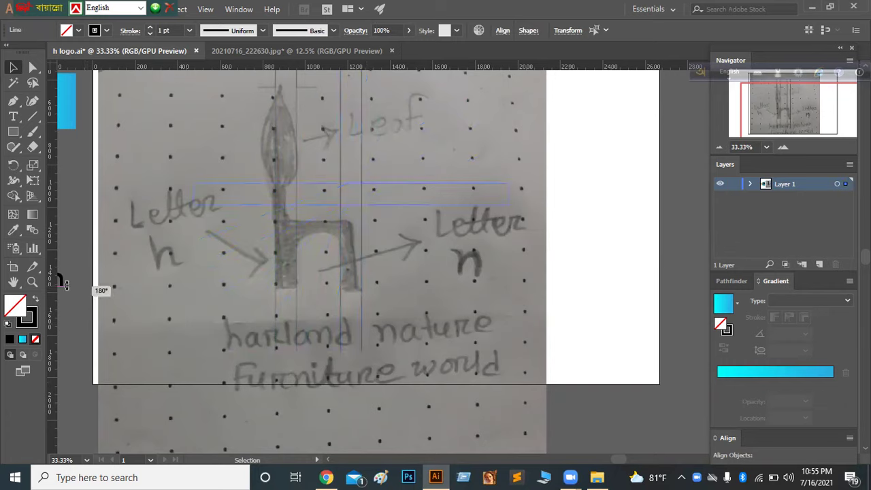
left_click_drag(316, 212, 316, 245)
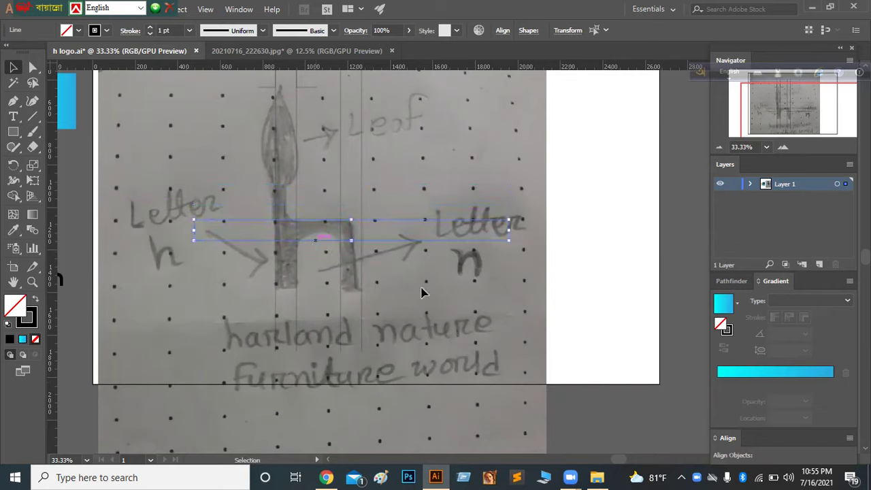
left_click(390, 246)
left_click(389, 241)
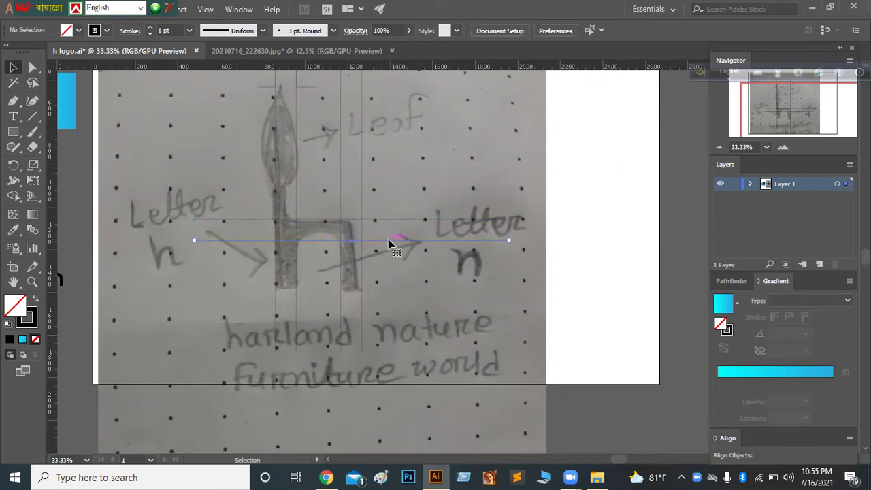
mouse_move(389, 244)
left_mouse_down()
mouse_move(386, 298)
mouse_move(386, 290)
left_mouse_up()
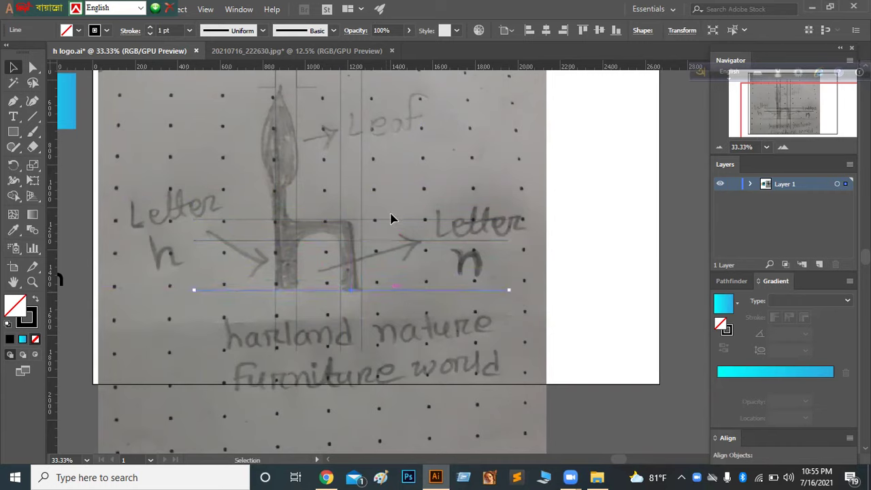
mouse_move(394, 290)
left_mouse_down()
mouse_move(385, 156)
mouse_move(384, 188)
mouse_move(384, 181)
left_mouse_up()
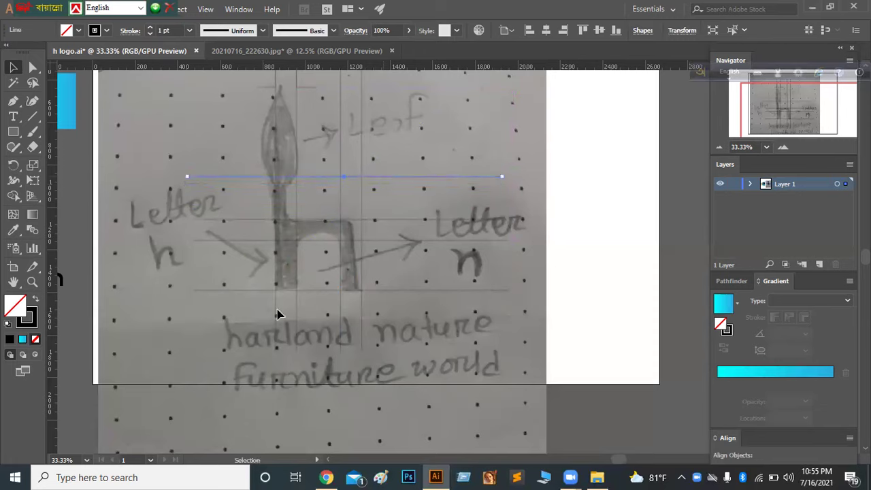
key("ctrl+a")
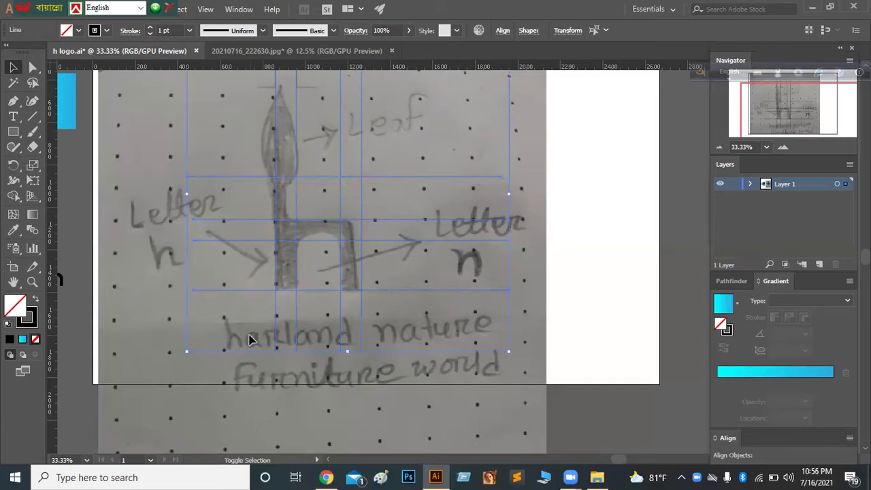
- With Shape Builder and a black fill, merge the stem regions and the crossbar-leg regions
key("shift+m")
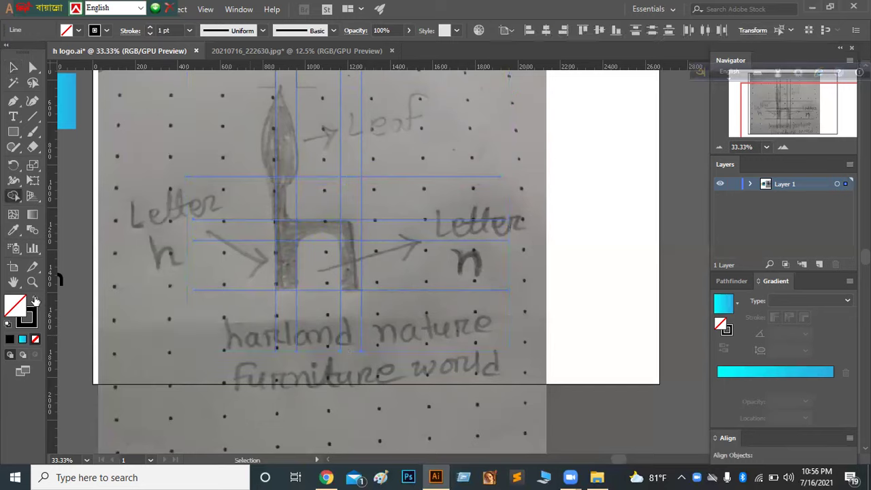
left_click(36, 298)
left_click_drag(285, 199, 286, 268)
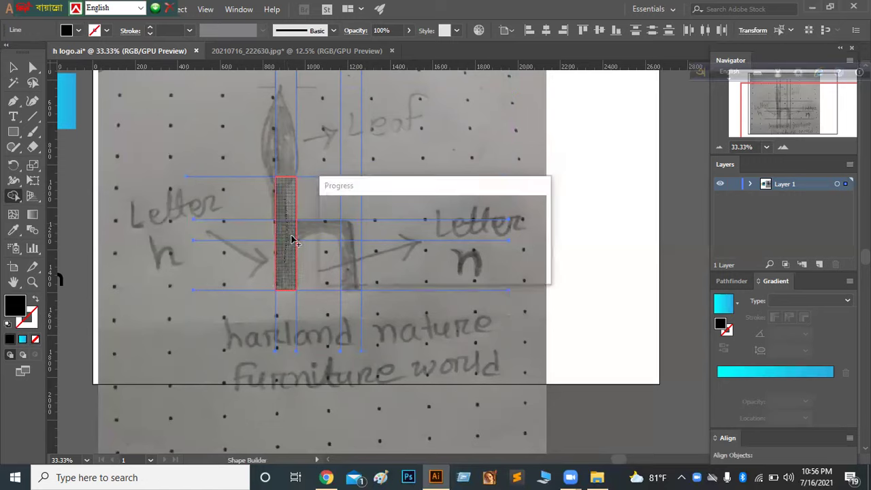
left_click_drag(346, 251, 349, 274)
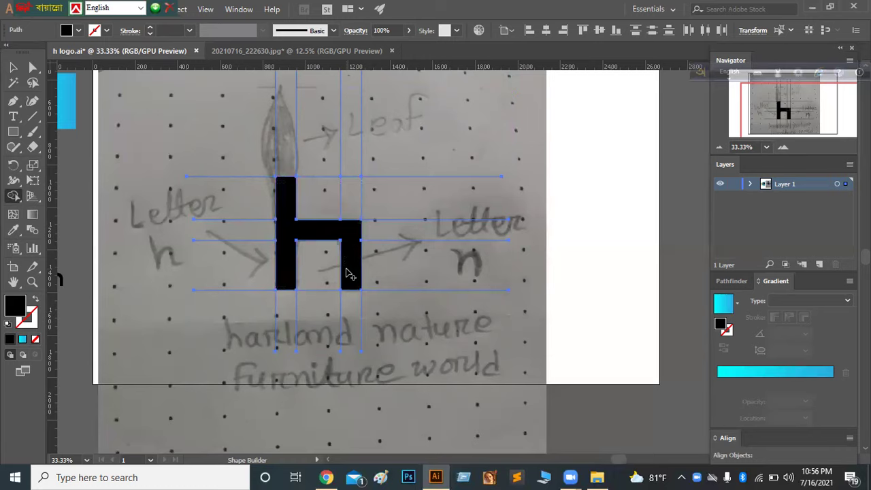
key("v")
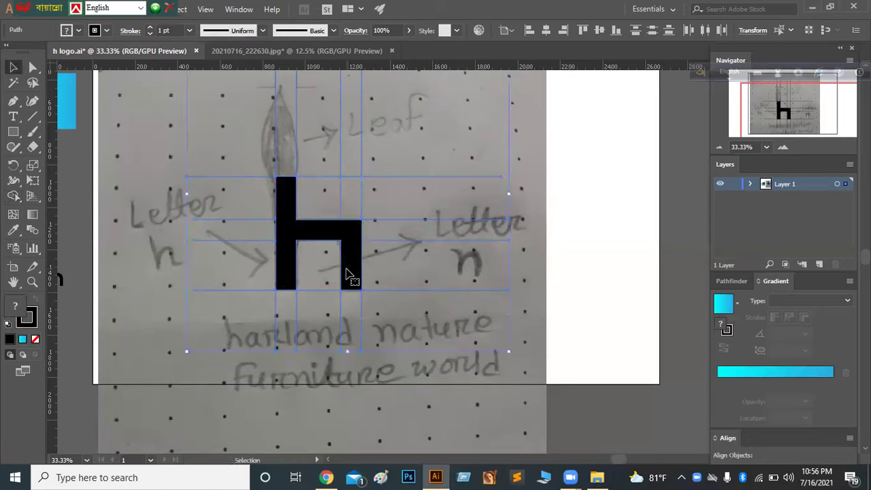
left_click(398, 149)
- Draw a pointed leaf path atop the stem with the Pen tool, fill it black, tilt it slightly
key("p")
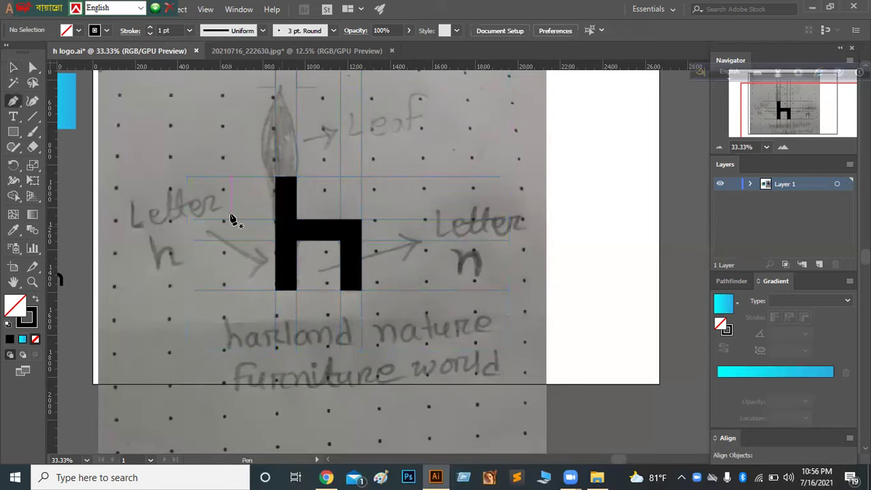
left_click(276, 192)
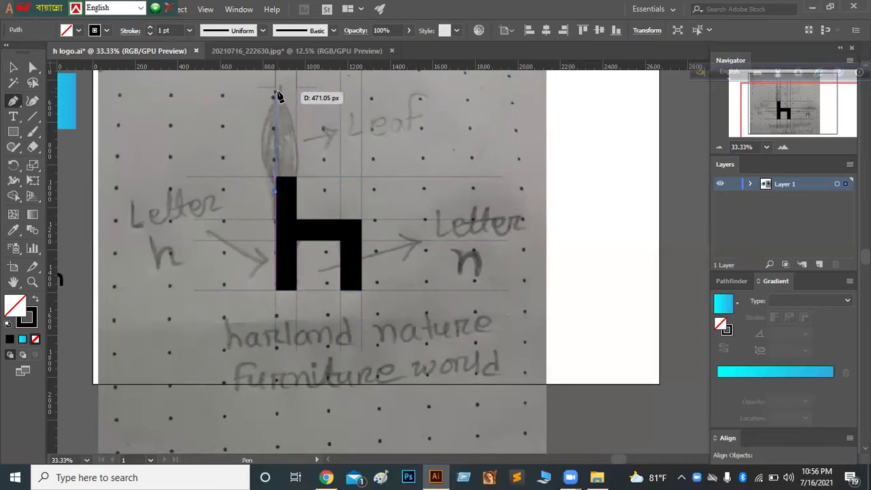
mouse_move(276, 87)
left_mouse_down()
mouse_move(303, 73)
mouse_move(306, 100)
mouse_move(303, 92)
left_mouse_up()
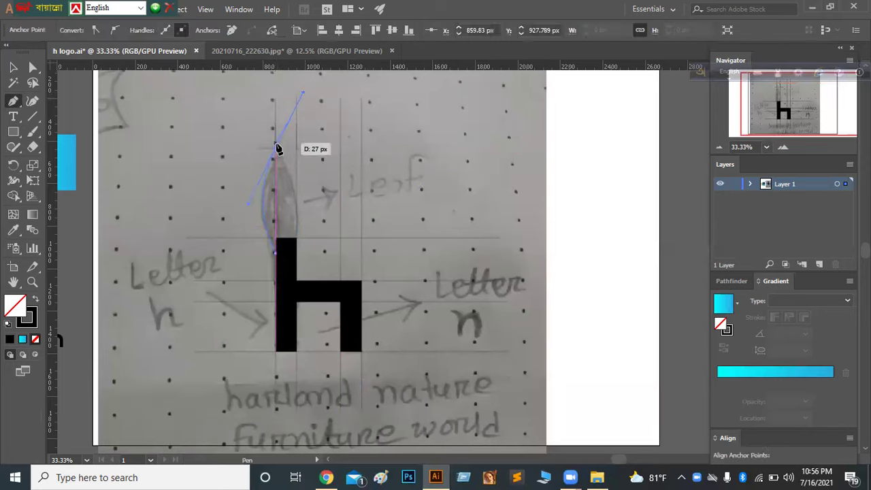
left_click(276, 150)
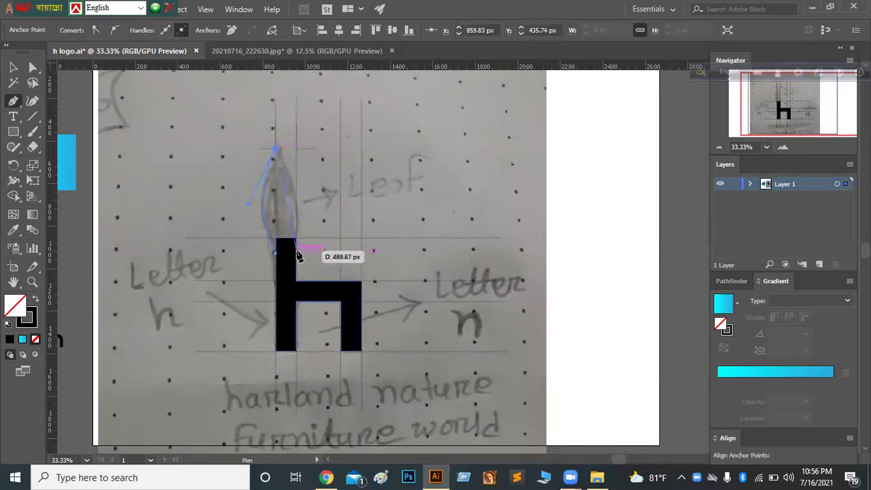
mouse_move(297, 252)
left_mouse_down()
mouse_move(284, 327)
mouse_move(278, 256)
left_mouse_up()
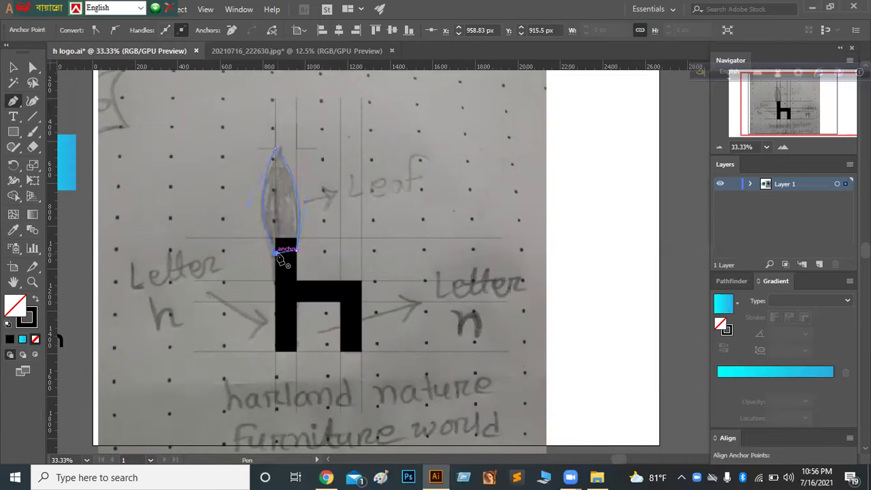
key("v")
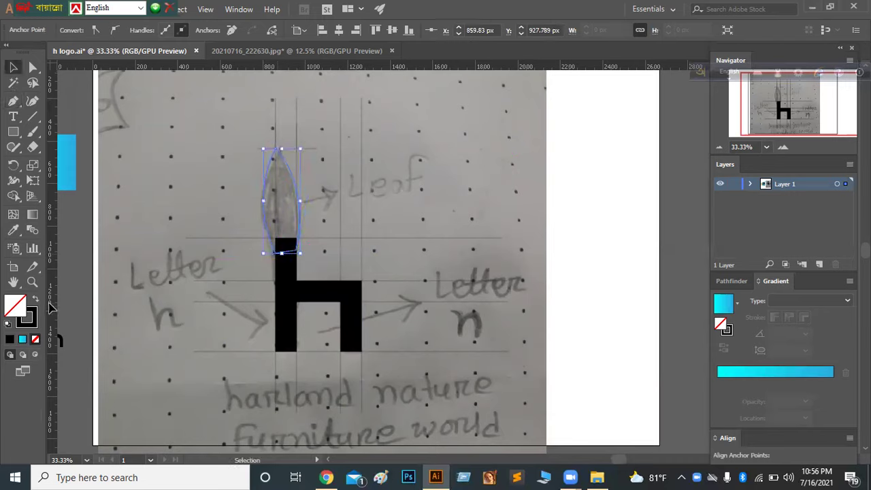
left_click(38, 302)
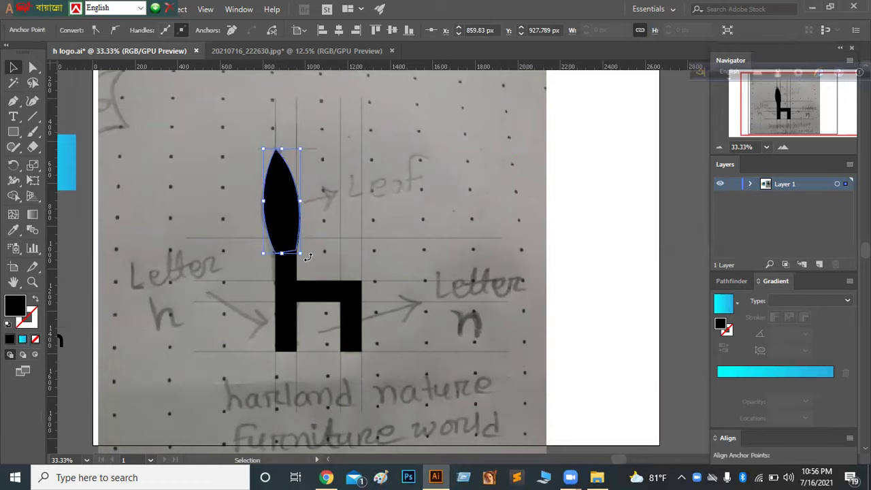
left_click_drag(301, 253, 305, 259)
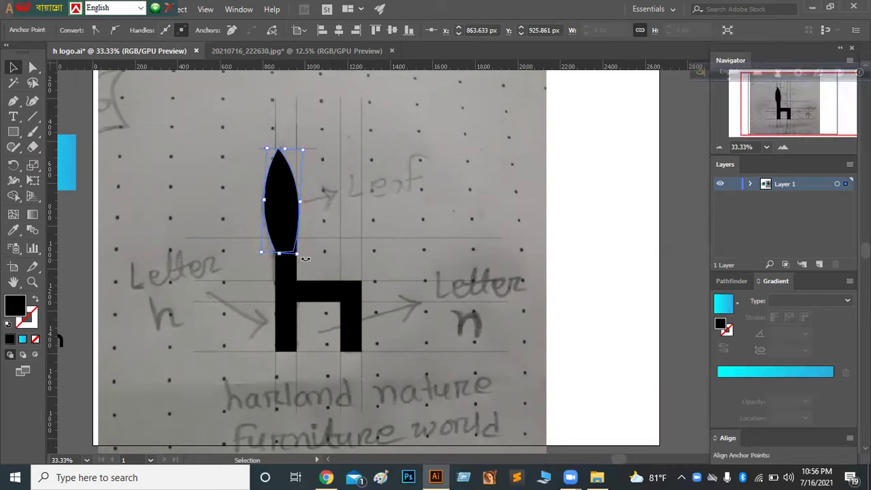
left_click(301, 233)
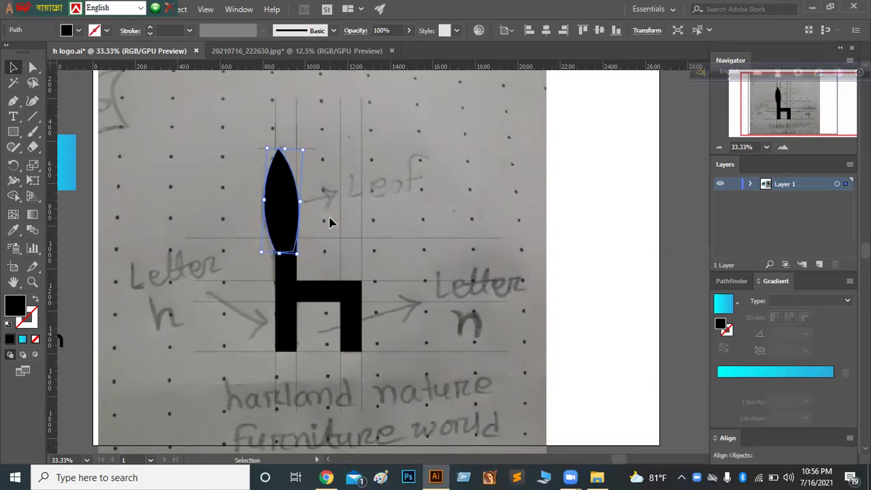
- Move the leaf and h together onto the white area and delete the blue guide lines
left_click(290, 224)
left_click(327, 222)
left_click(278, 231)
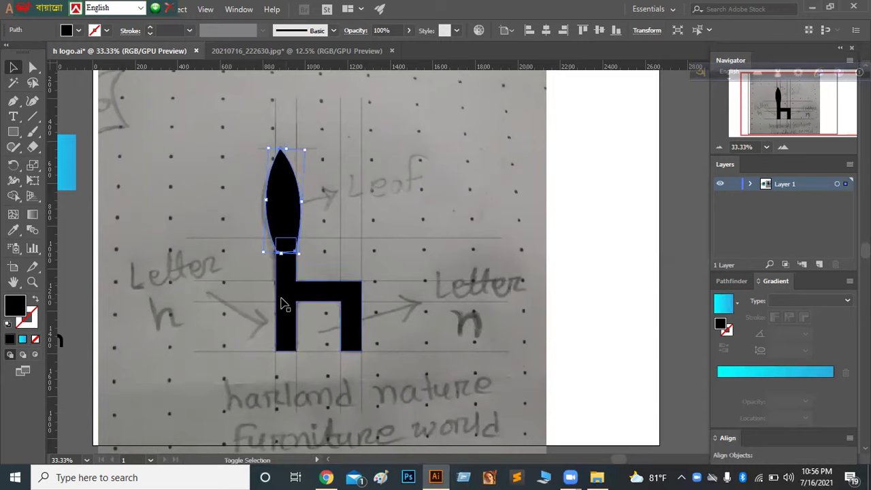
left_click(284, 305, "shift")
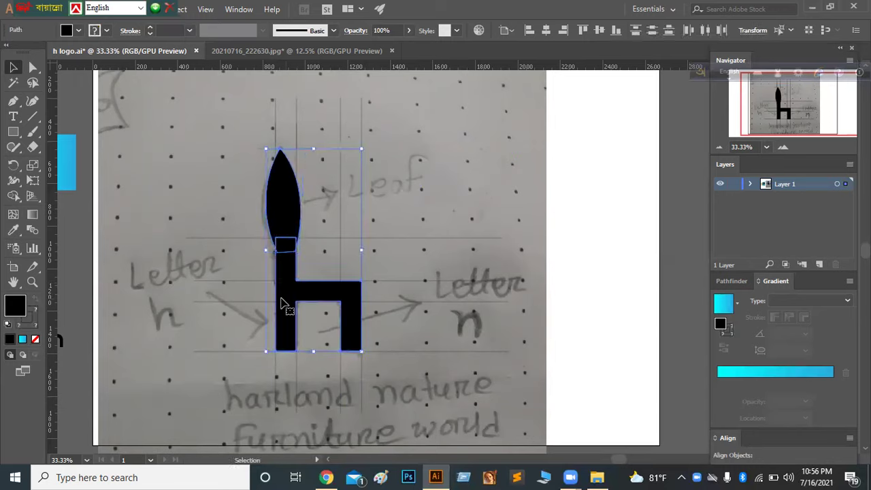
left_click_drag(284, 305, 595, 273)
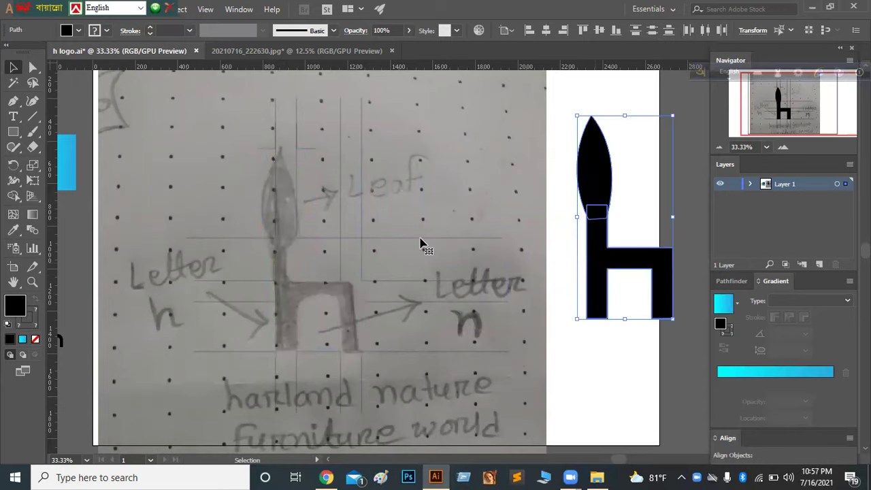
left_click(414, 404)
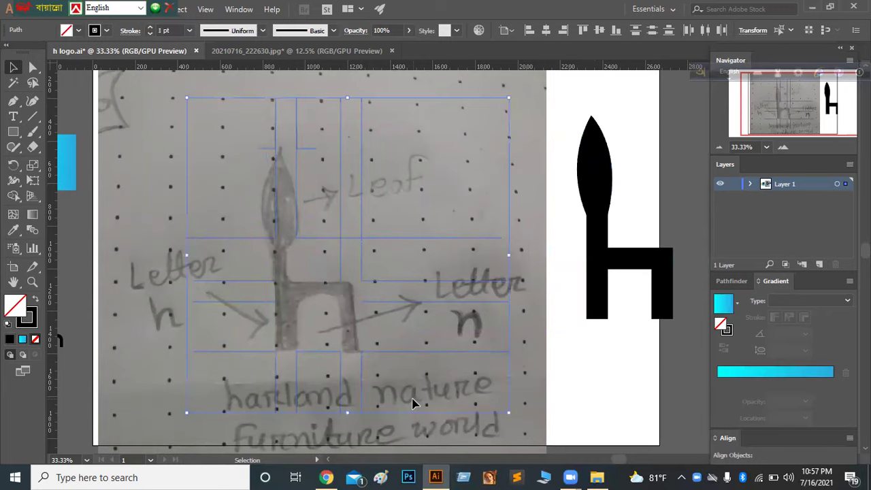
key("Delete")
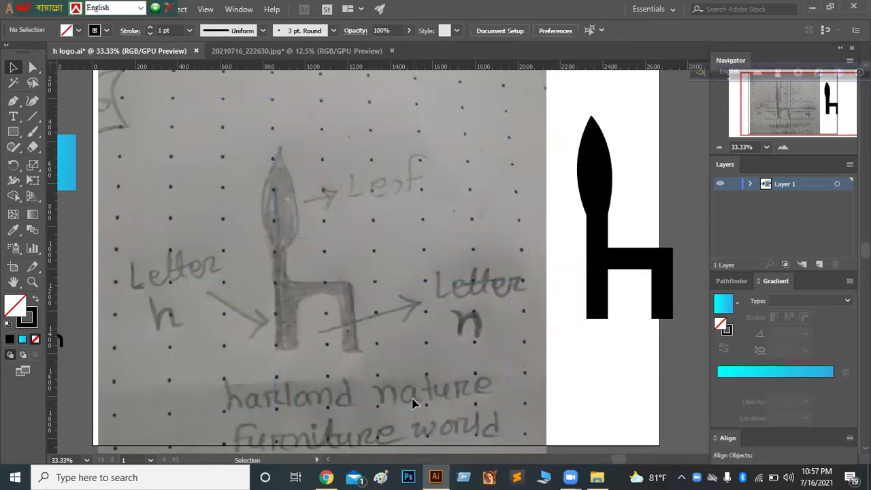
left_click(642, 312)
- Return the leaf-and-h group over the sketch and drag the h's live corners to 49.5 px
left_click_drag(603, 271, 326, 281)
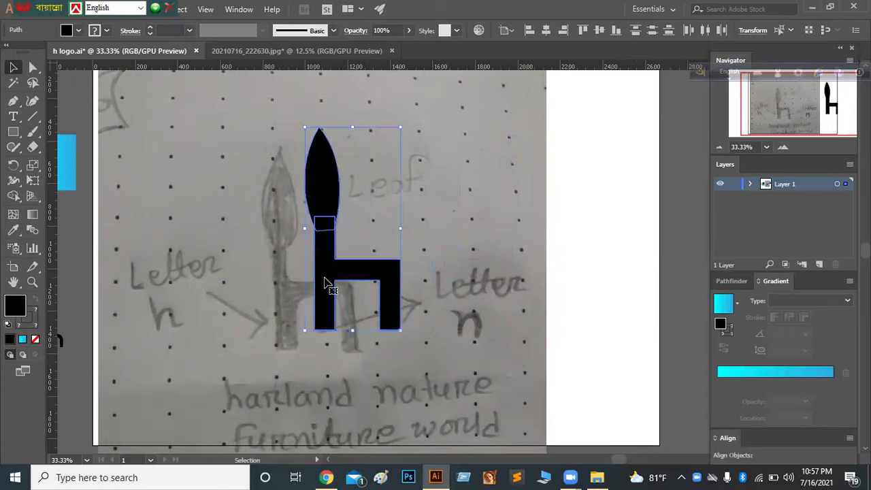
left_click(413, 250)
left_click(377, 279)
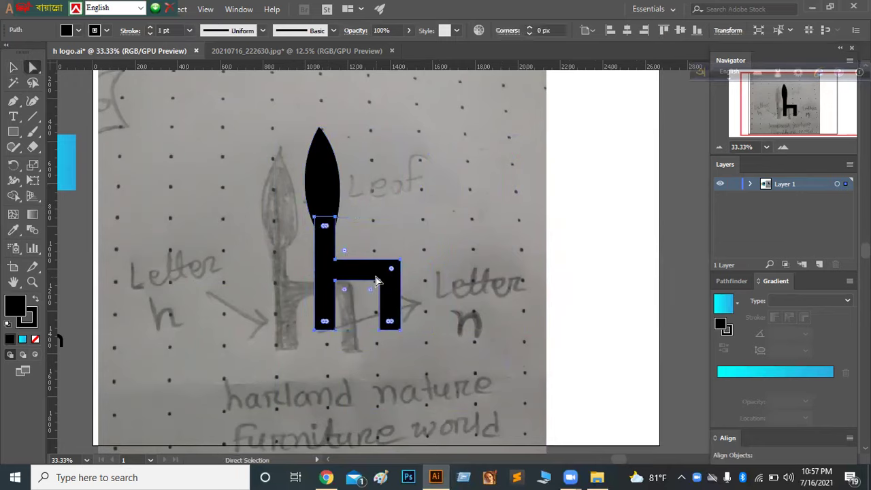
left_click_drag(344, 293, 359, 343)
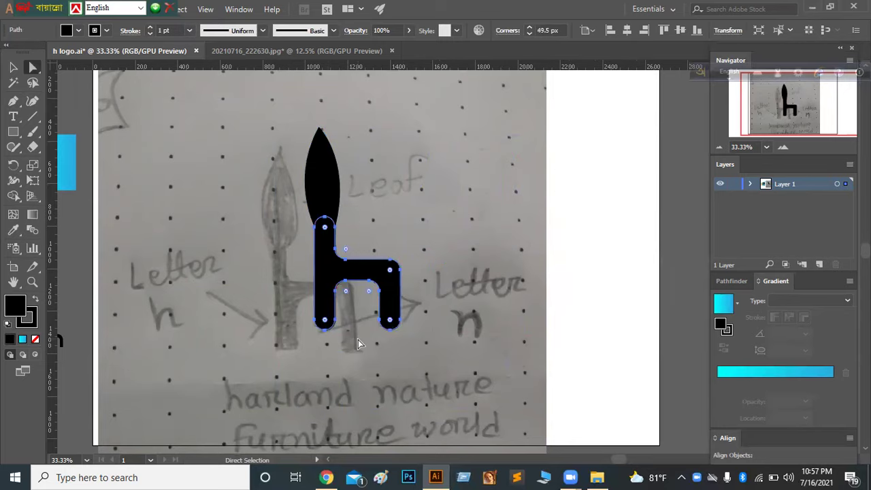
- Unite the leaf and h with Pathfinder and move the merged logo down-left over the sketch
key("v")
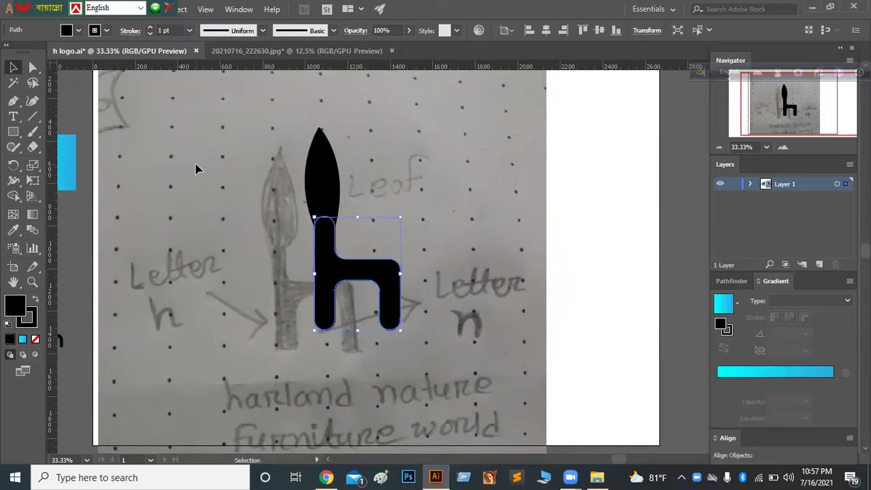
left_click(378, 192)
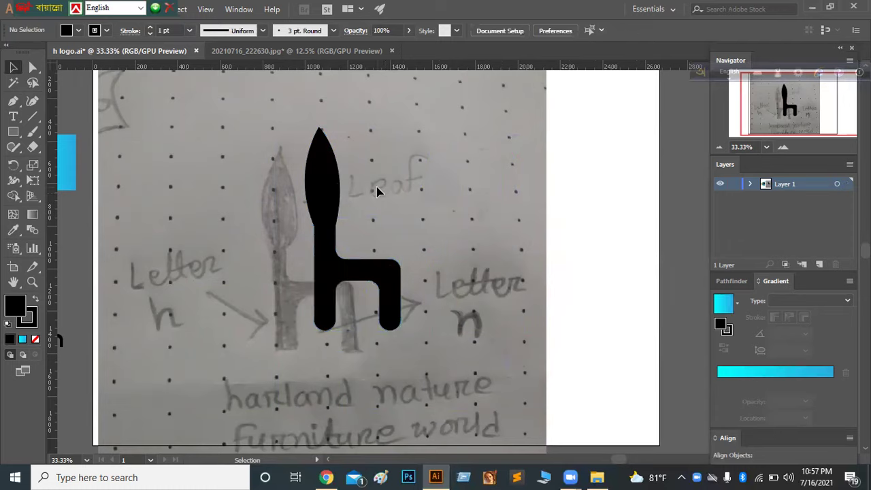
left_click(325, 266)
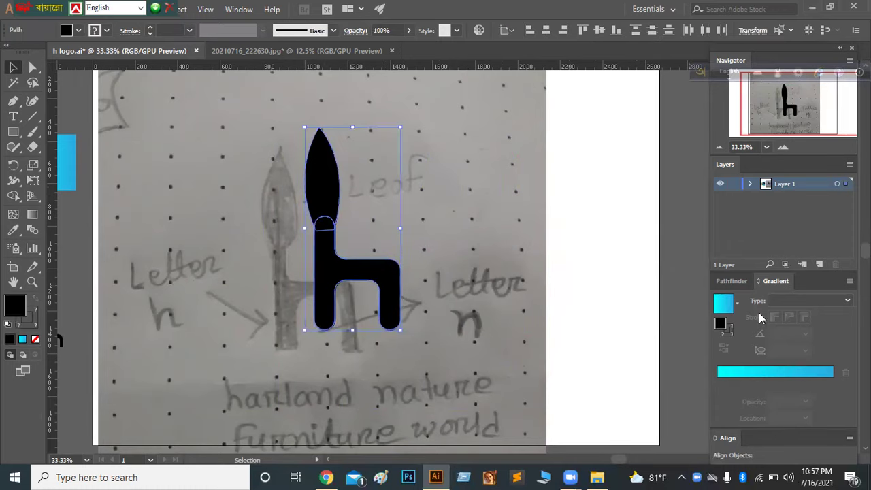
left_click(732, 281)
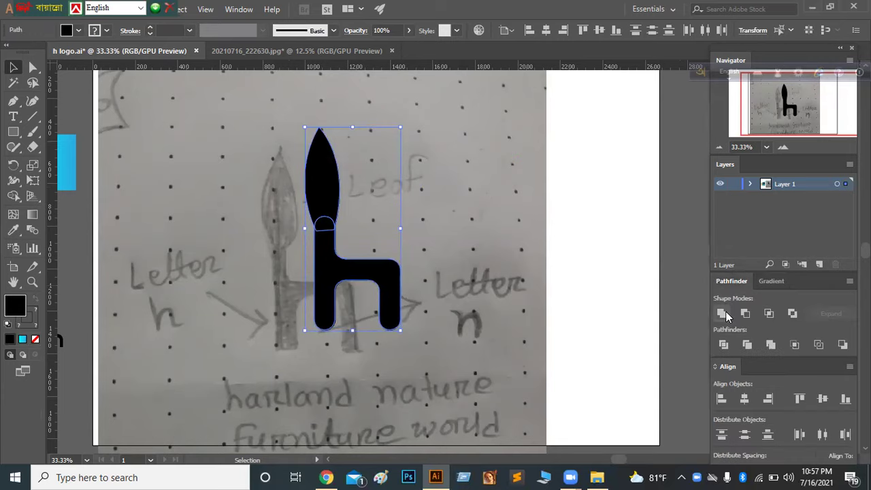
left_click(723, 313)
left_click(537, 301)
left_click_drag(343, 277, 292, 302)
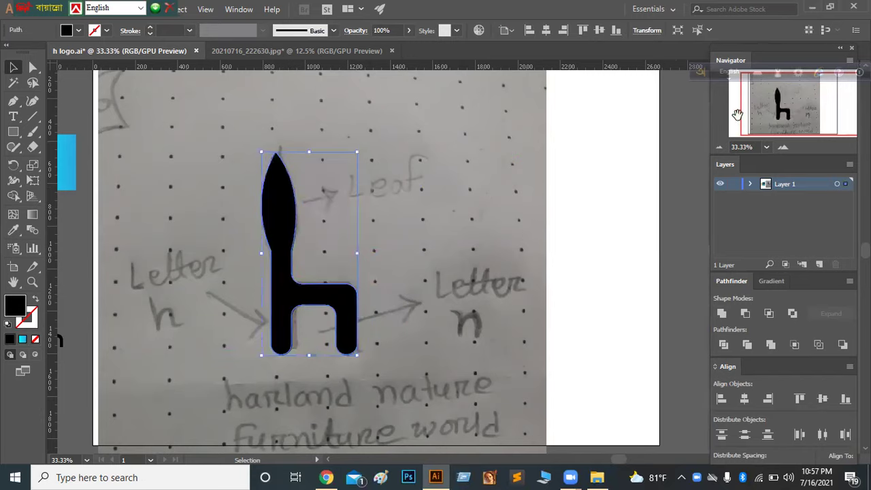
- Drag the cyan gradient square from the pasteboard onto the artboard
left_click(551, 208)
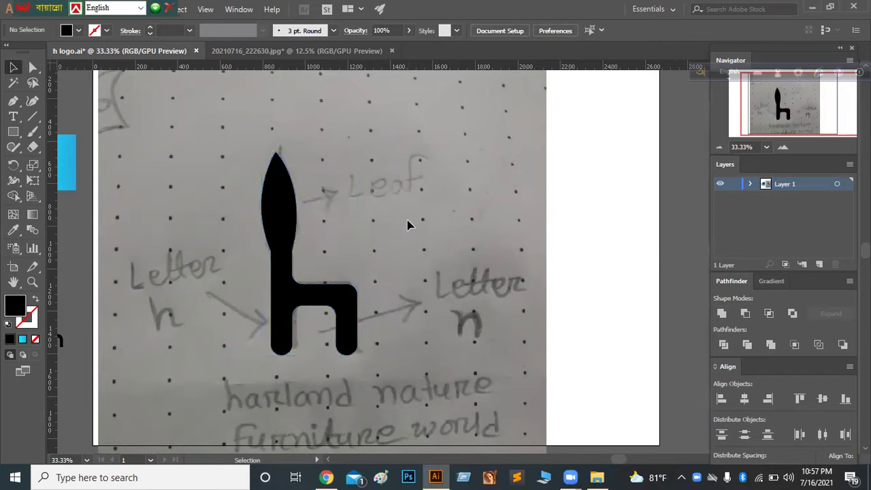
left_click(269, 234)
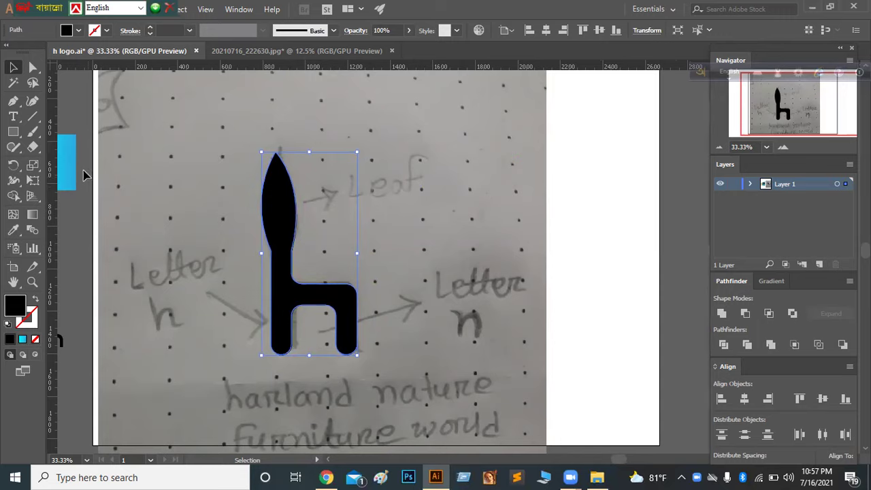
left_click(60, 164)
left_click_drag(64, 164, 153, 162)
left_click(232, 206)
- Eyedrop the cyan gradient onto the h logo and set it running vertically from leaf to base
left_click(288, 211)
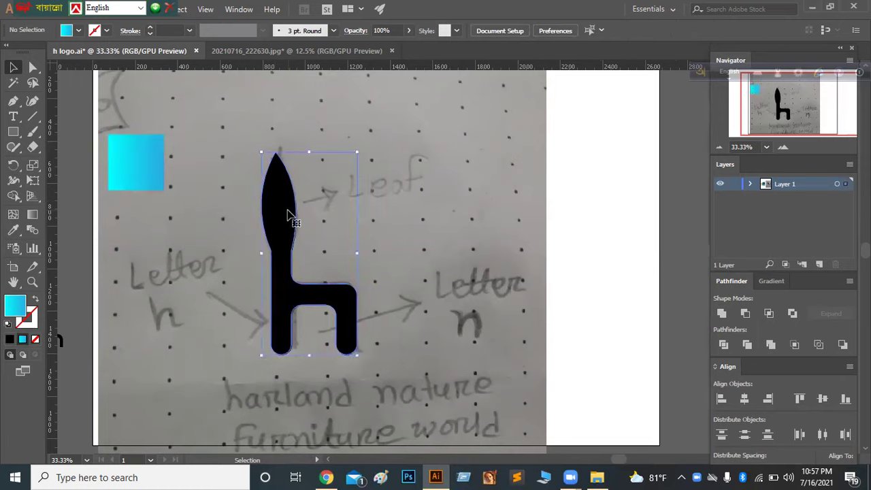
key("i")
left_click(154, 160)
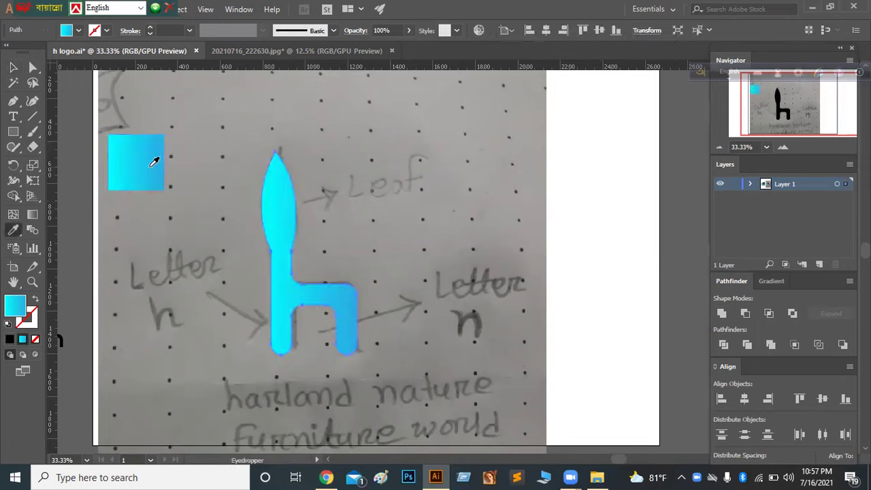
key("v")
left_click(339, 229)
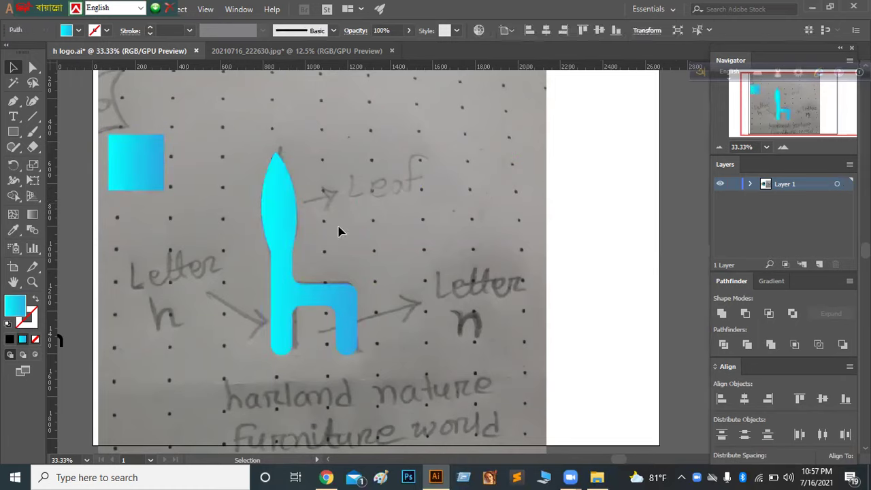
left_click(289, 230)
left_click(32, 214)
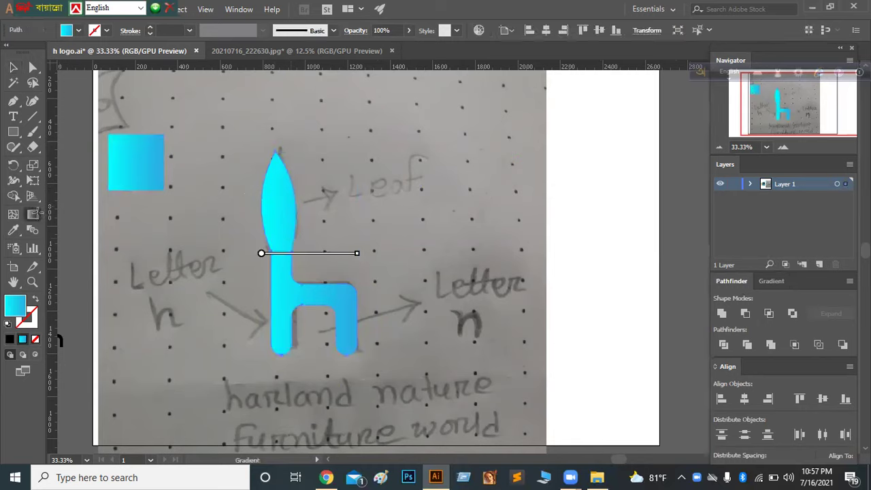
mouse_move(224, 253)
left_mouse_down()
mouse_move(289, 275)
mouse_move(334, 271)
mouse_move(332, 253)
left_mouse_up()
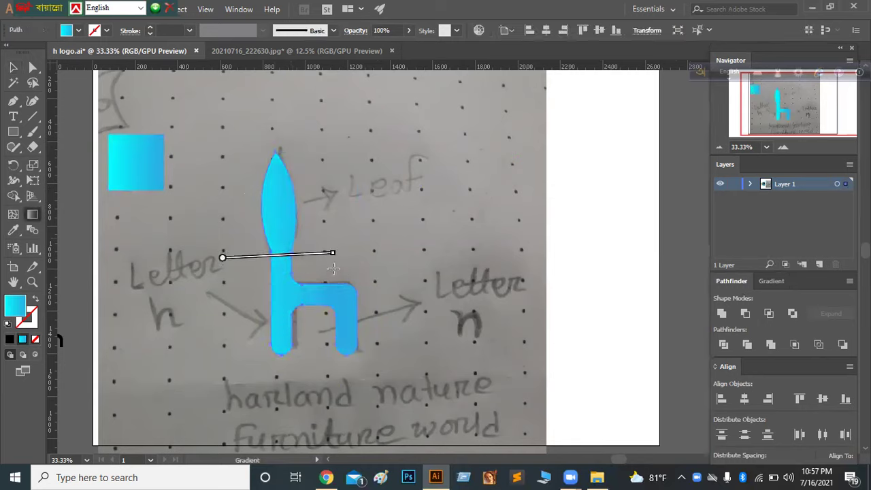
left_click_drag(281, 178, 281, 345)
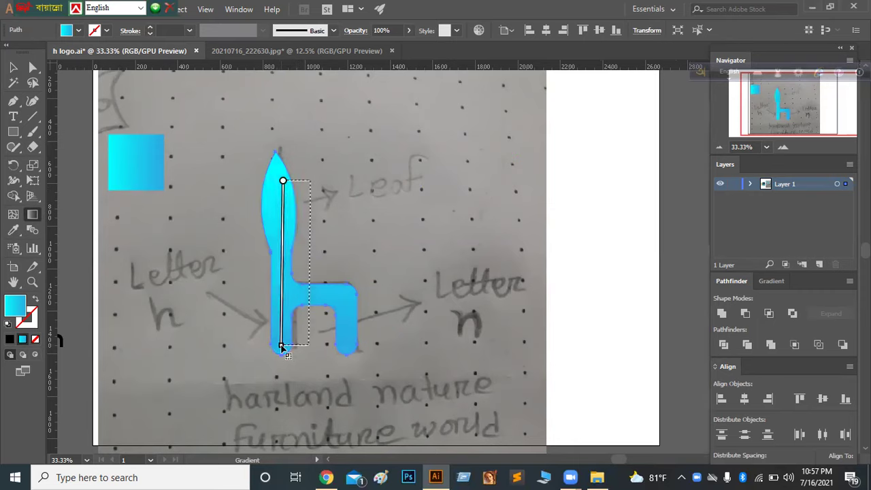
key("v")
left_click(395, 307)
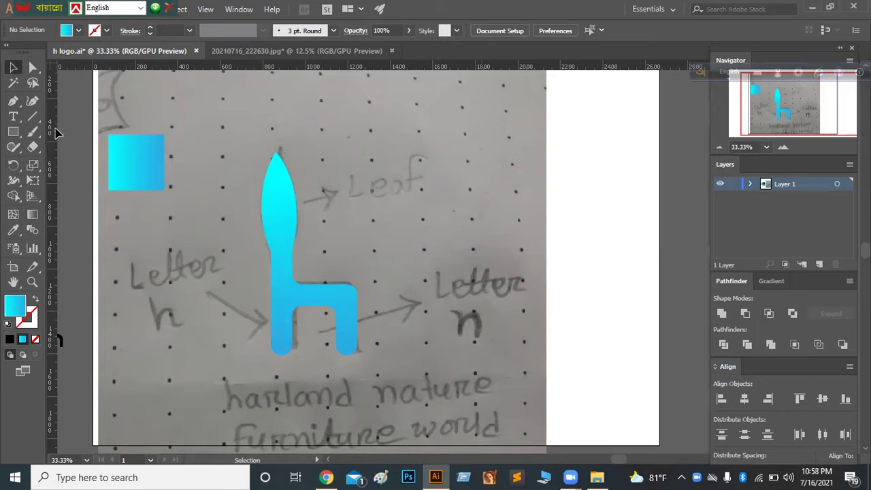
- Draw three straight lines over the arrows pointing to Leaf, Letter h and Letter n
left_click(33, 116)
left_click_drag(297, 206, 429, 169)
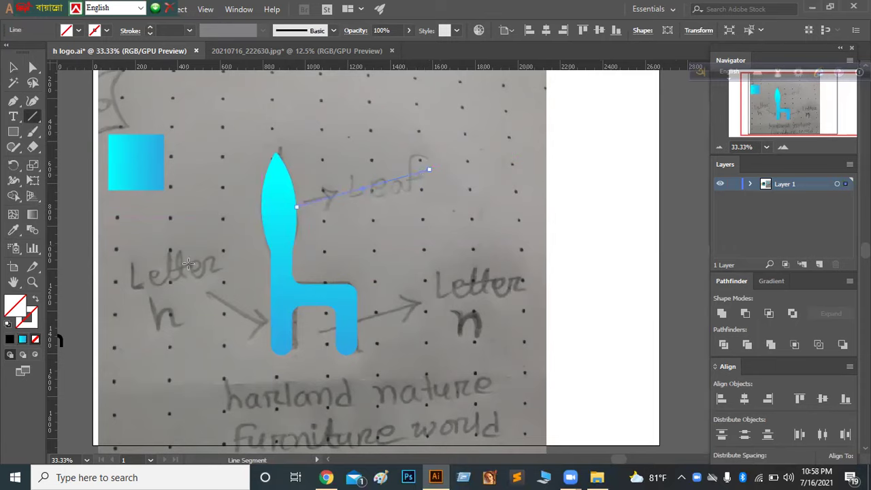
left_click_drag(269, 287, 155, 275)
left_click_drag(365, 313, 485, 282)
key("v")
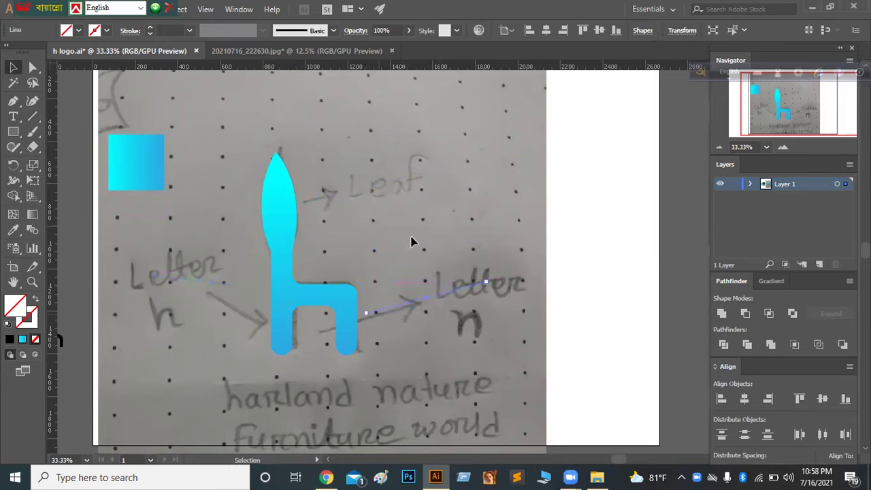
- Give the three pointer lines a black 4 pt stroke
left_click_drag(477, 355, 419, 173)
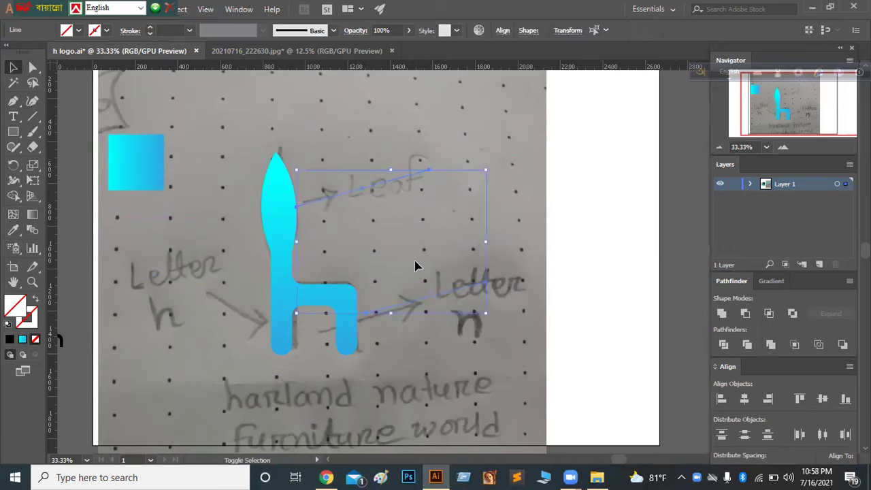
left_click_drag(208, 227, 183, 351, "shift")
left_click(106, 30)
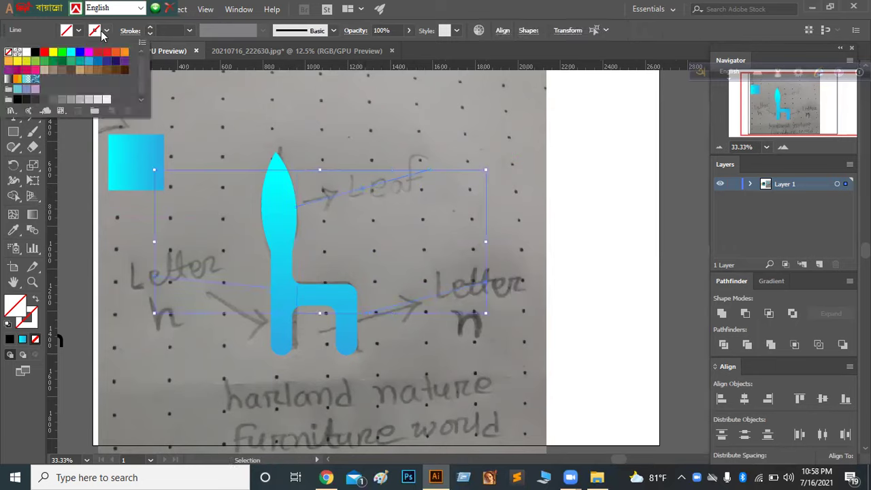
left_click(35, 53)
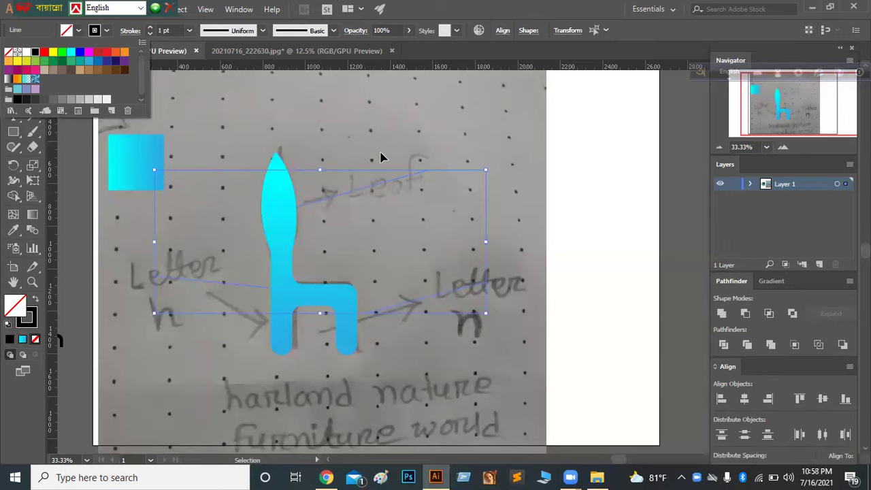
left_click(153, 32)
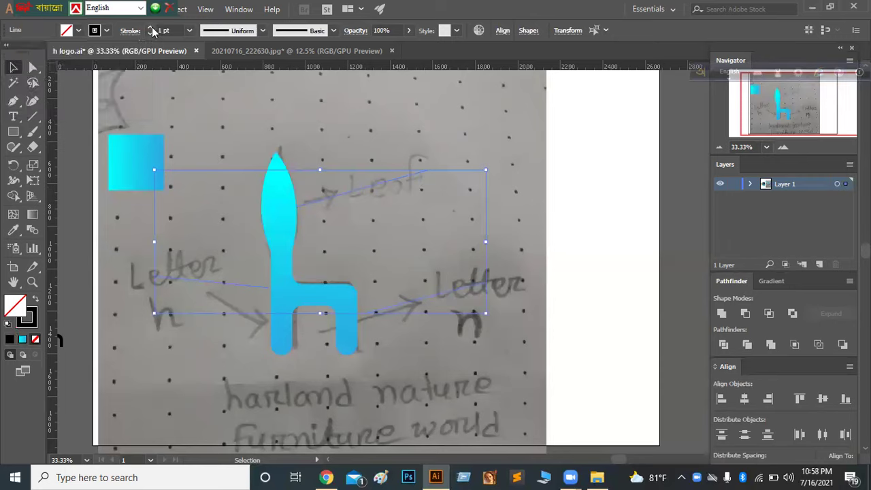
left_click(151, 28)
left_click(150, 28)
left_click(150, 28)
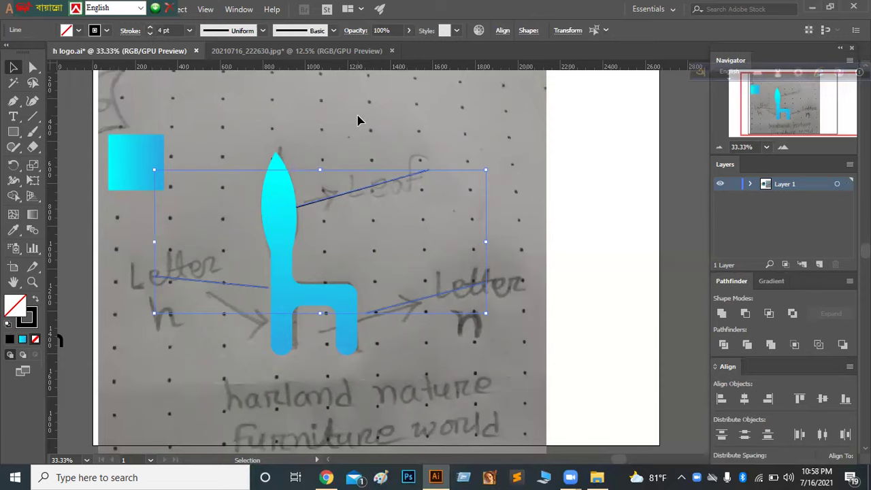
- Delete the sketch photo and nudge the upper pointer line slightly right
left_click(519, 163)
key("ctrl+alt+2")
key("Delete")
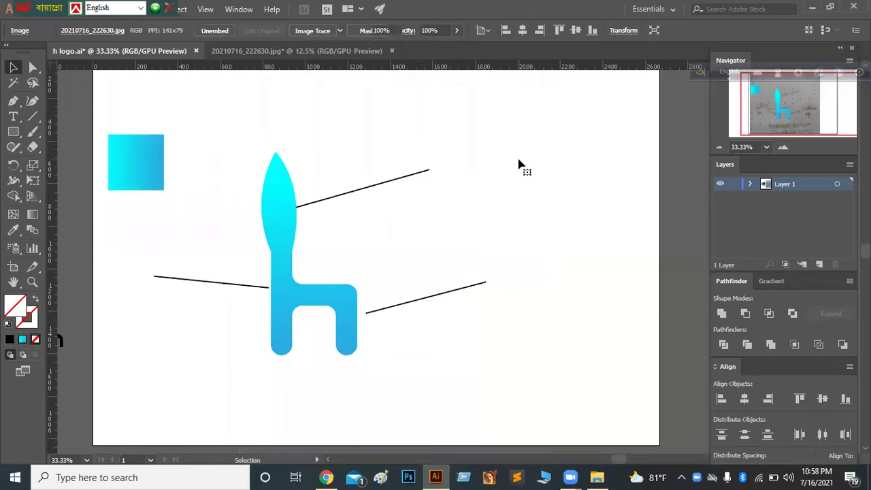
left_click_drag(357, 191, 370, 188)
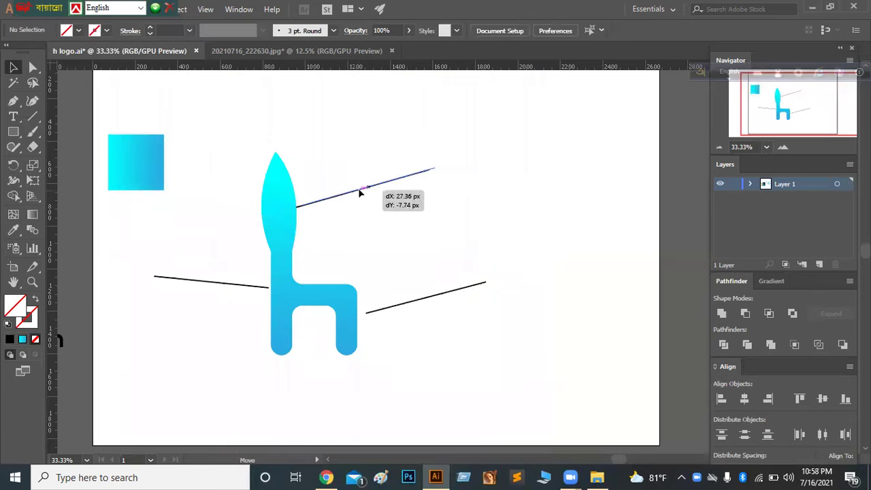
- Add a 'Leaf' text label beside the upper pointer line and scale it up
left_click(418, 209)
key("t")
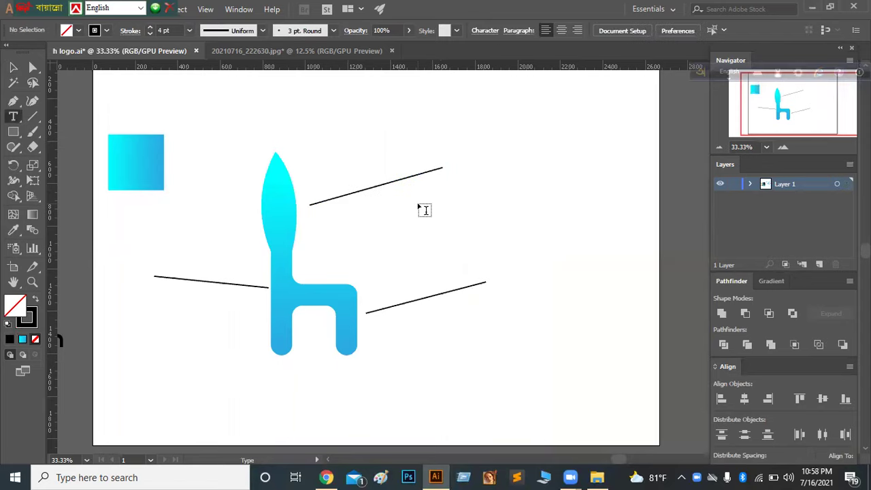
left_click(470, 161)
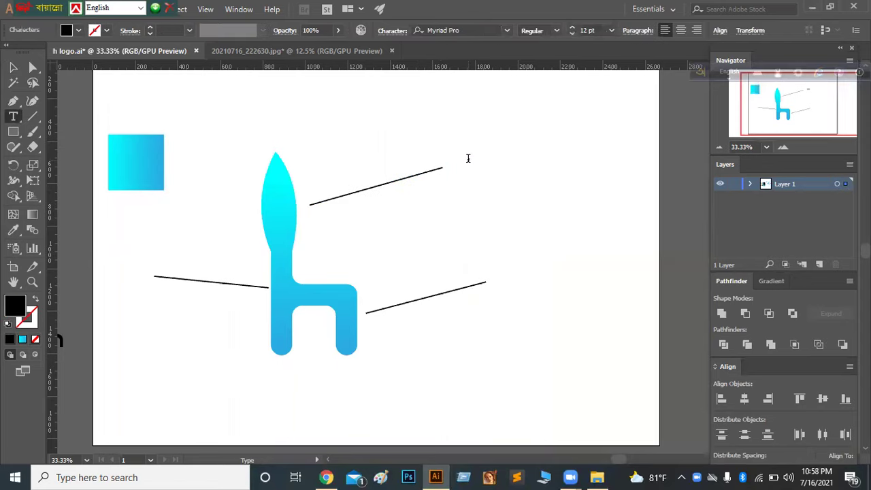
left_click(13, 67)
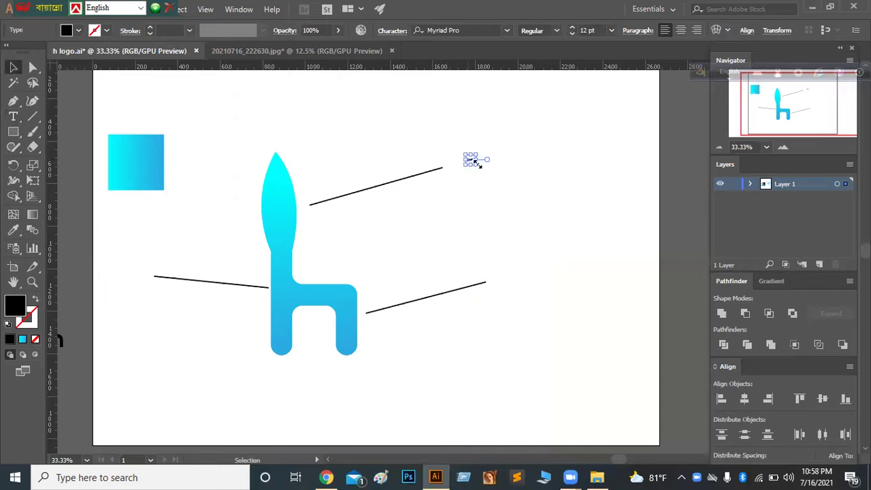
left_click_drag(476, 162, 483, 163)
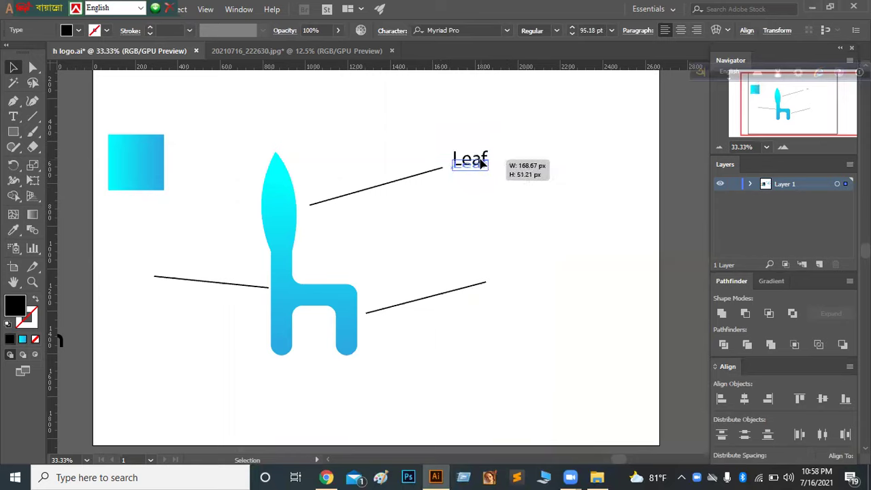
- Copy the Leaf label to the other two lines and retype them as 'Letter n' and 'Letter h'
mouse_move(481, 163)
left_mouse_down("alt")
mouse_move(553, 283)
mouse_move(519, 281)
left_mouse_up("alt")
double_click(517, 279)
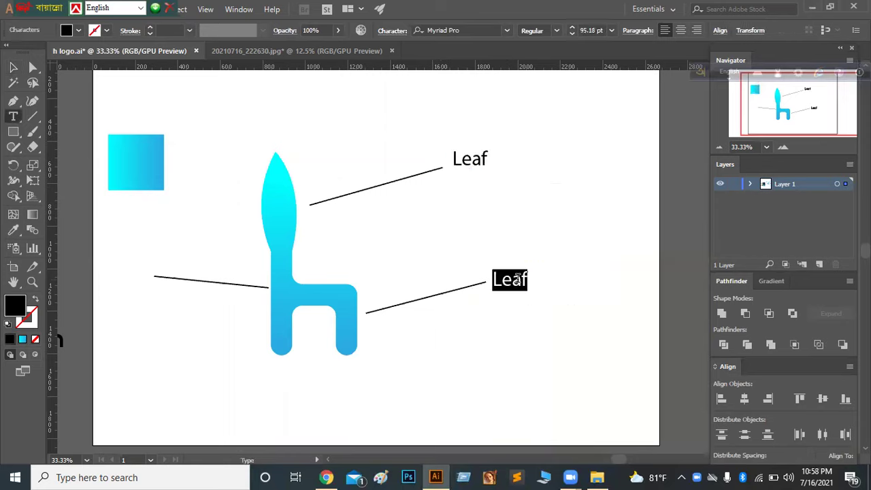
type("Letter n")
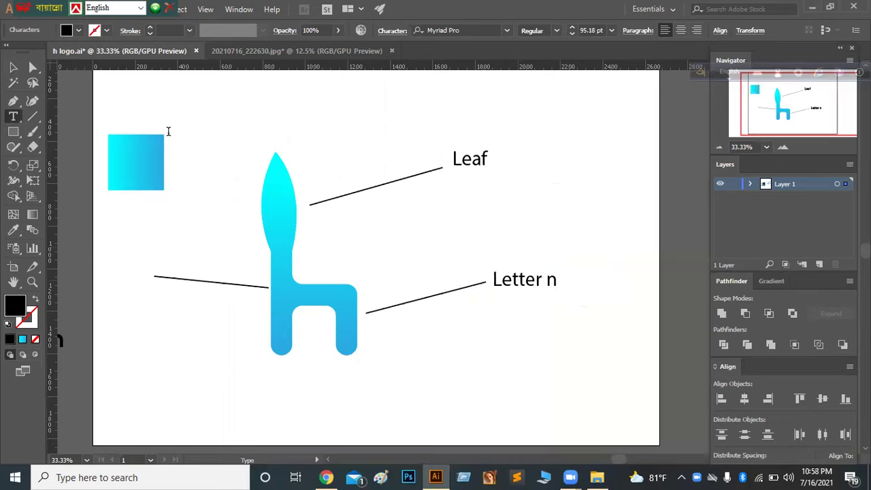
key("Escape")
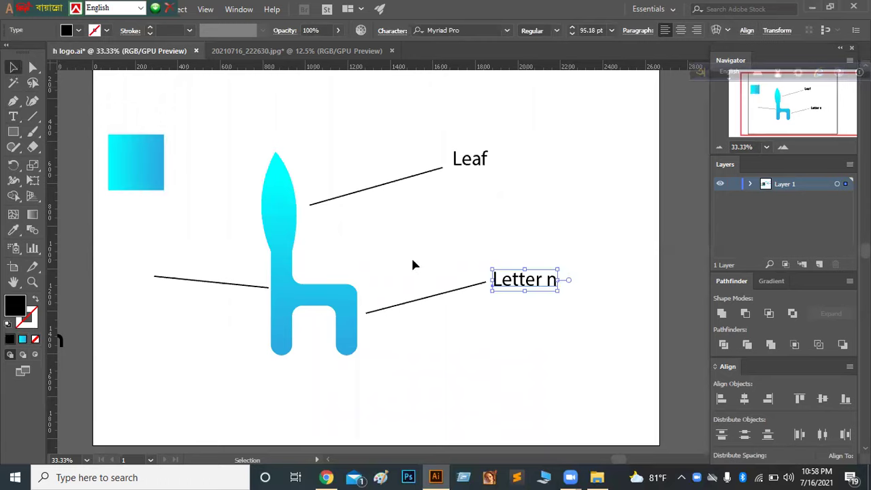
mouse_move(525, 284)
left_mouse_down("alt")
mouse_move(135, 293)
mouse_move(219, 306)
left_mouse_up("alt")
double_click(175, 294)
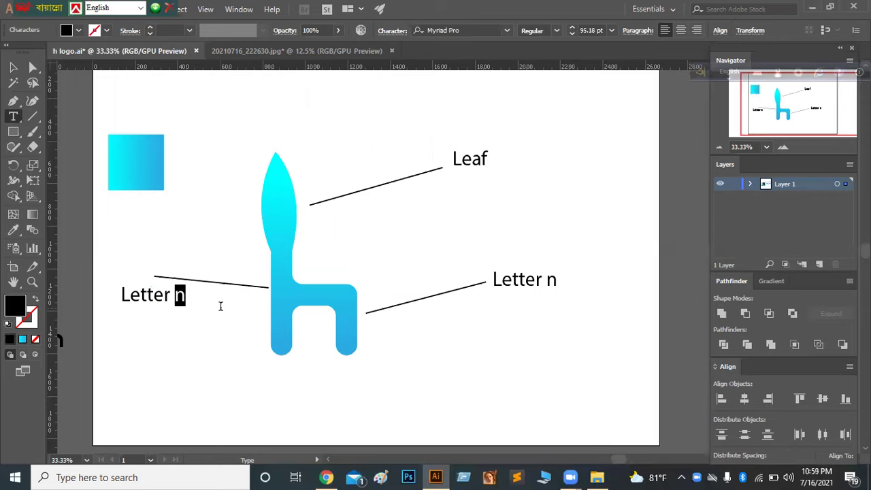
type("h")
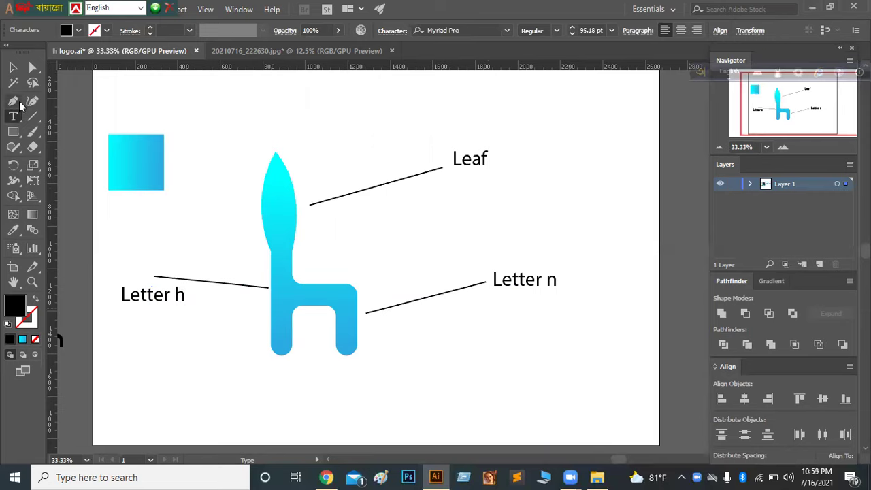
left_click(12, 67)
- Set the Letter h label in the Run Medium font
left_click(171, 313)
left_click(162, 296)
left_click(438, 30)
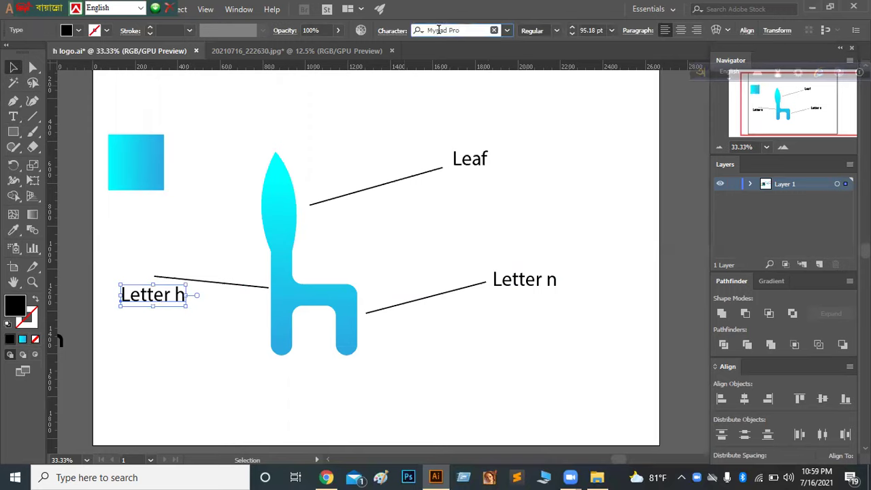
type("t")
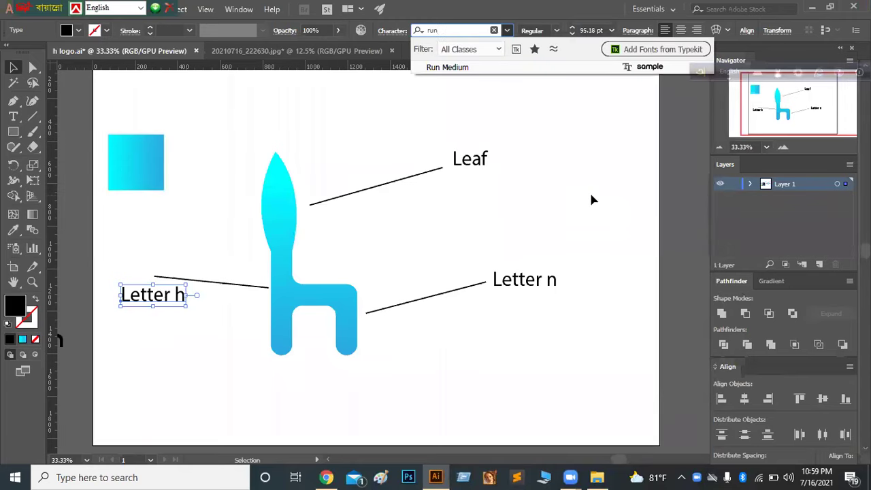
left_click(449, 68)
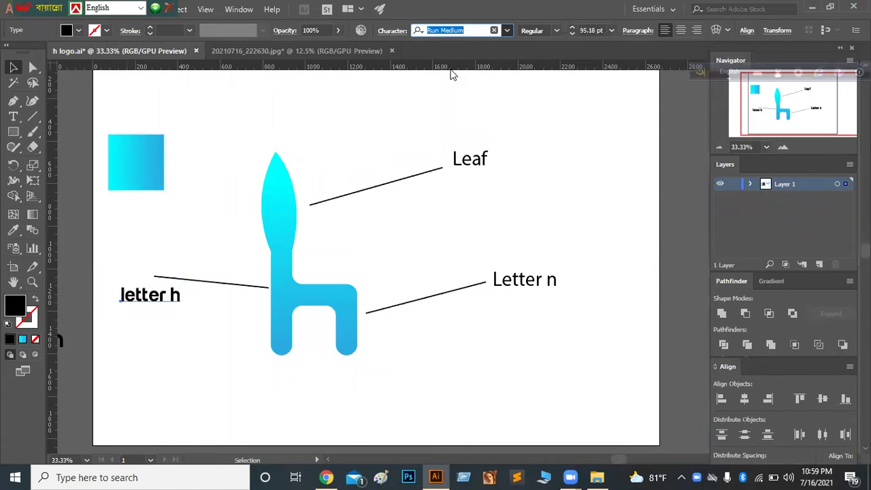
- Set the Leaf and Letter n labels in Run Medium too
left_click(474, 165)
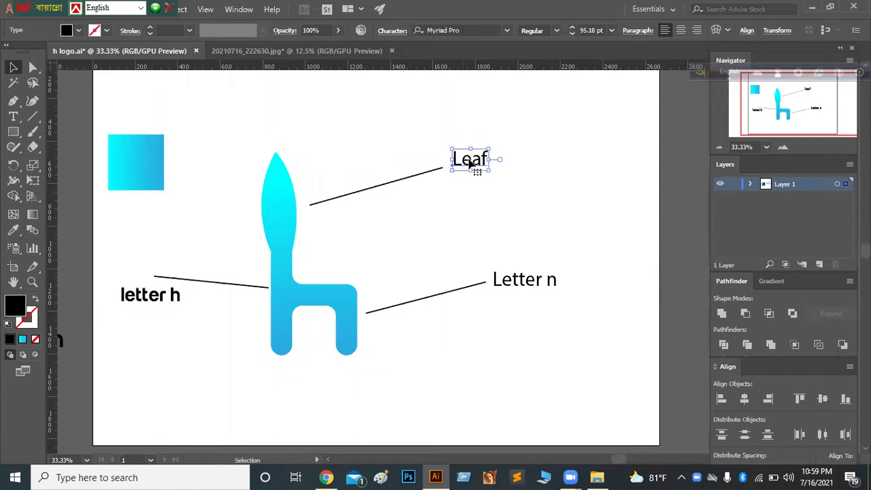
left_click(529, 279, "shift")
left_click(446, 31)
type("run")
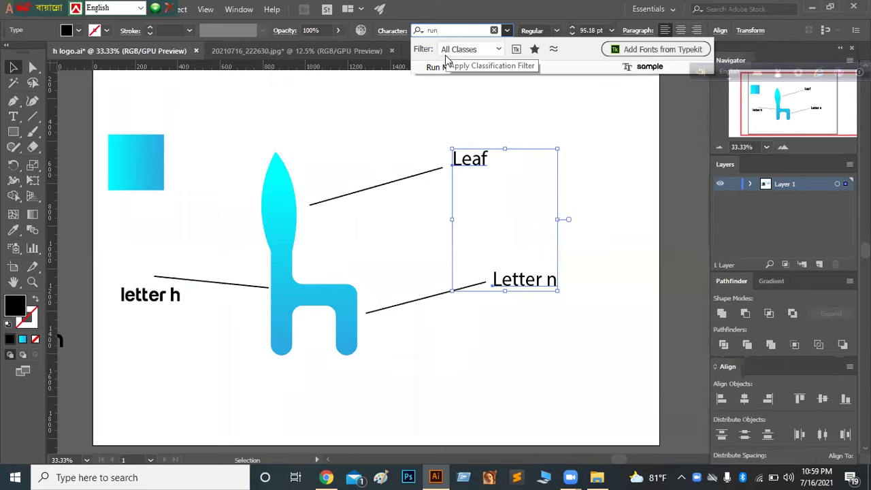
left_click(447, 68)
left_click(608, 216)
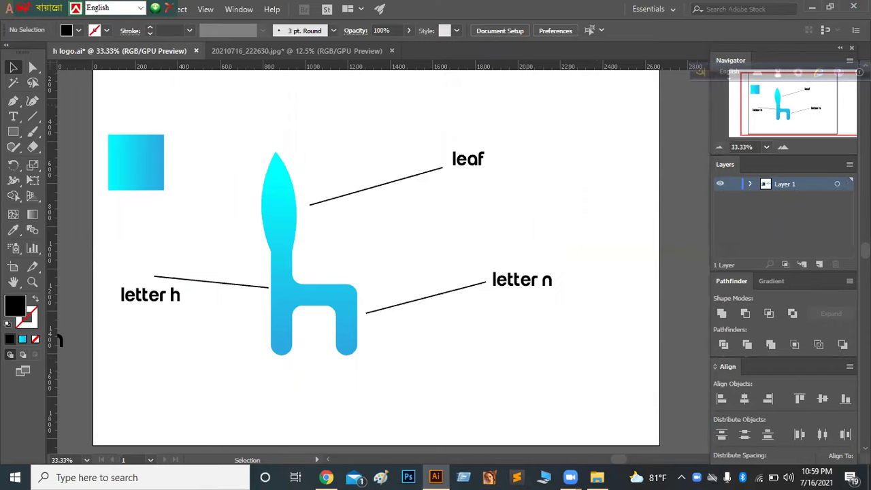
scroll(574, 367, "down", 2)
scroll(574, 366, "down", 1)
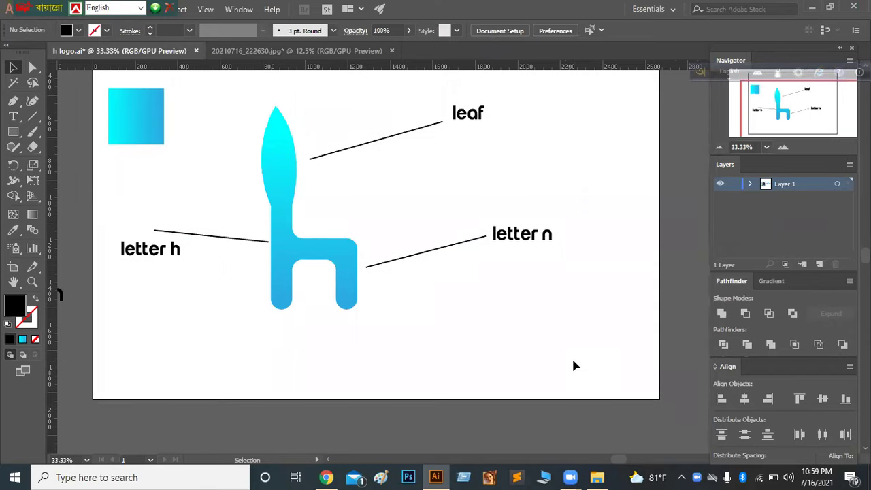
- Duplicate a label below the chair and retype it as 'harland nature'
left_click_drag(516, 237, 236, 337, "alt")
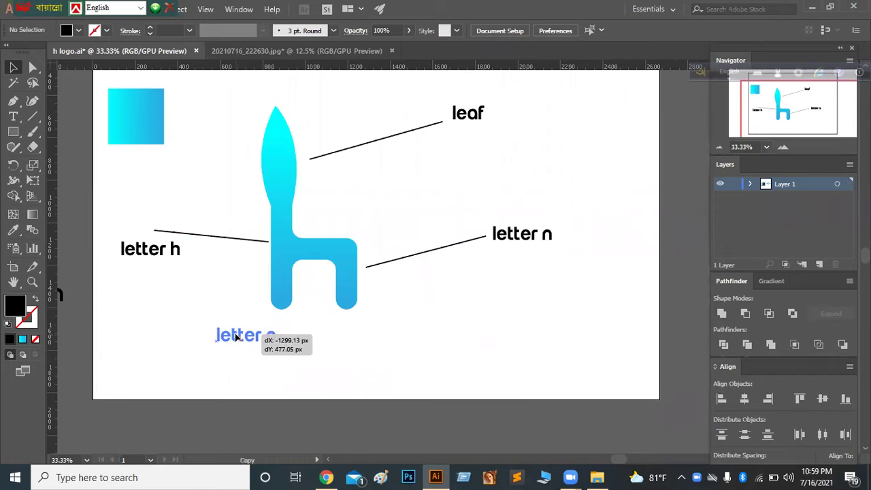
triple_click(237, 337)
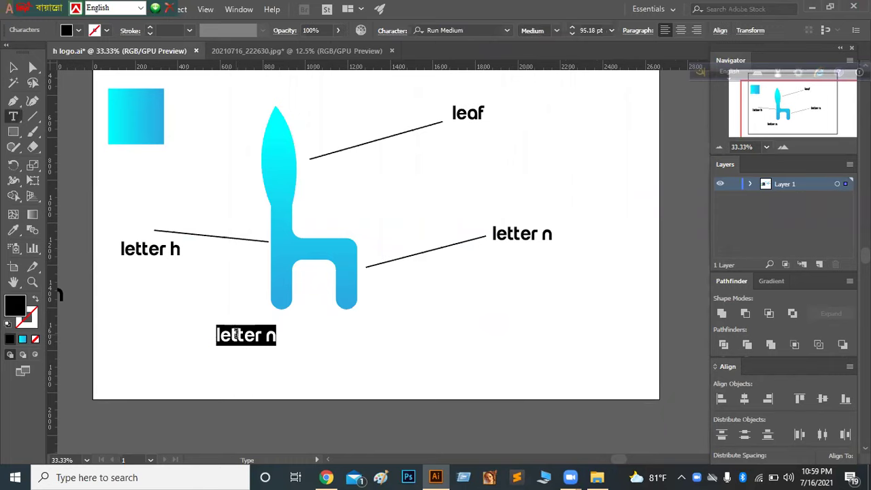
type("harlanf")
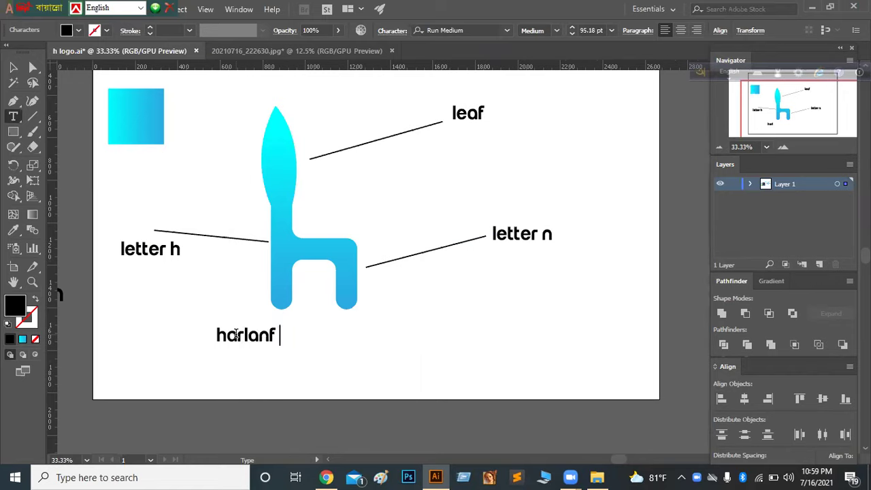
key("BackSpace")
type("d")
type(" nature")
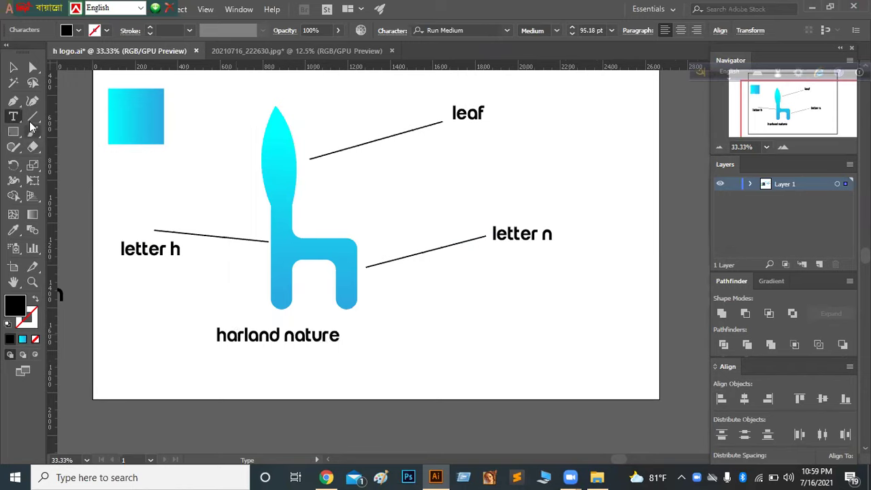
left_click(13, 66)
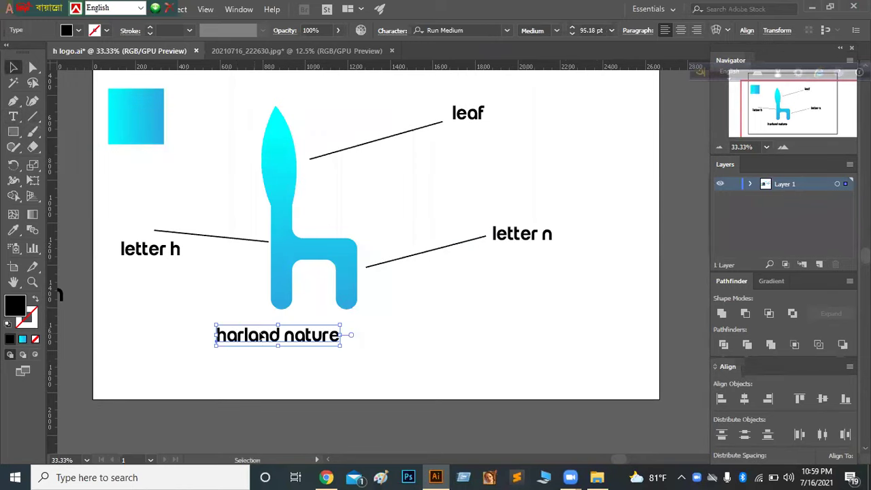
- Enlarge and position the harland nature wordmark, then copy it one line lower
left_click_drag(257, 337, 280, 336)
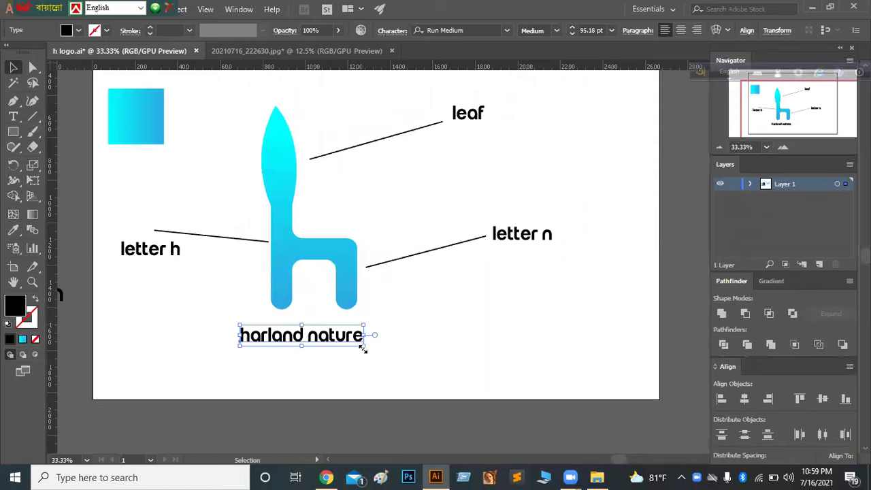
left_click_drag(364, 349, 442, 374)
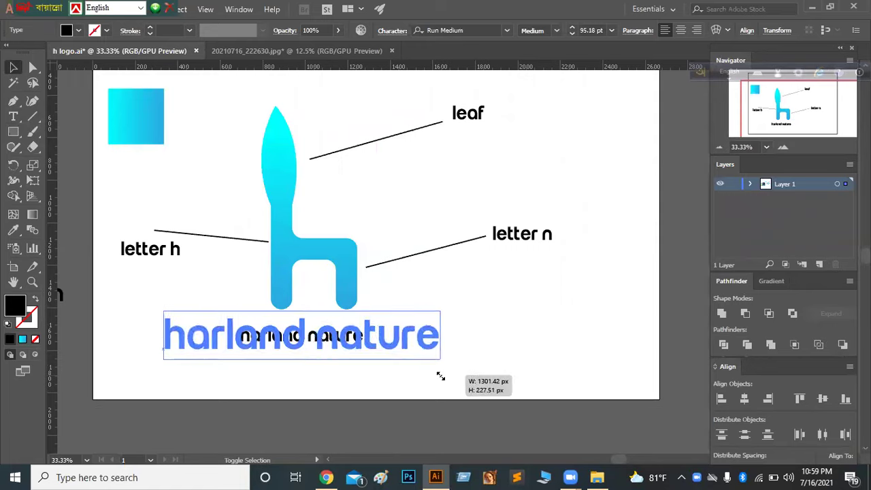
left_click_drag(338, 345, 349, 343)
mouse_move(447, 359)
left_mouse_down()
mouse_move(381, 357)
mouse_move(379, 371)
left_mouse_up()
left_click(463, 366)
- Retype the copied second line as 'furniture world'
double_click(379, 367)
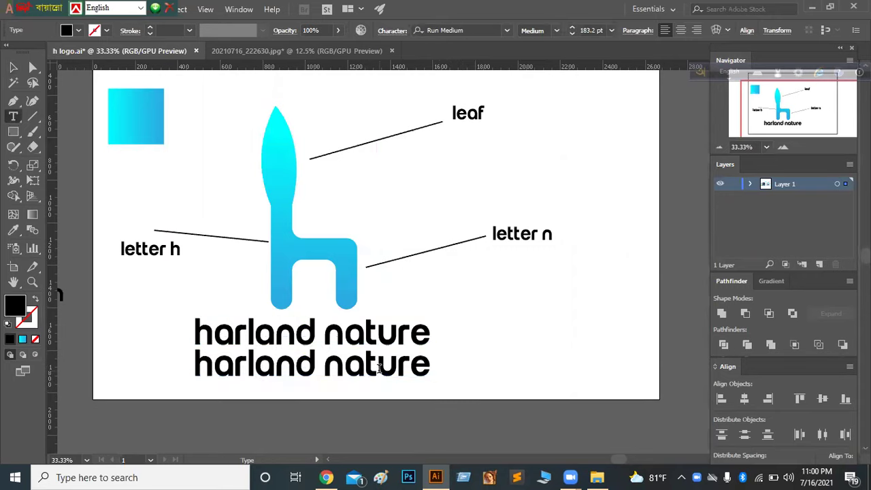
triple_click(379, 368)
type("fu")
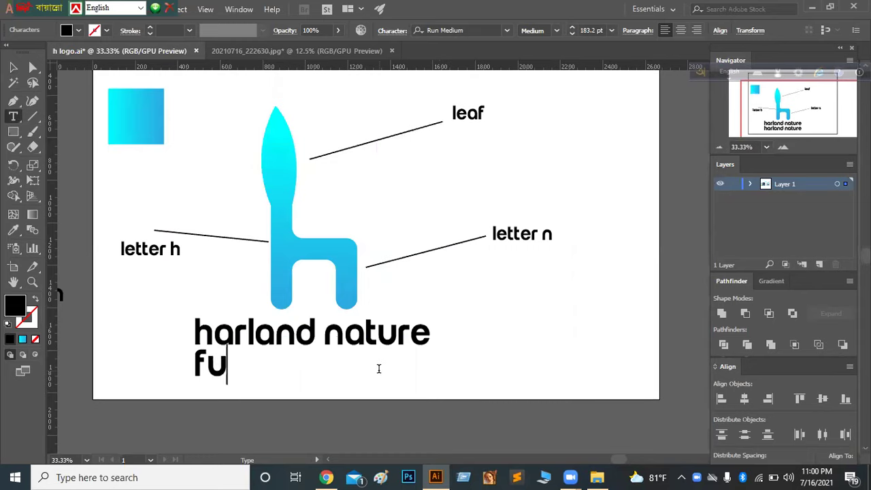
type("t")
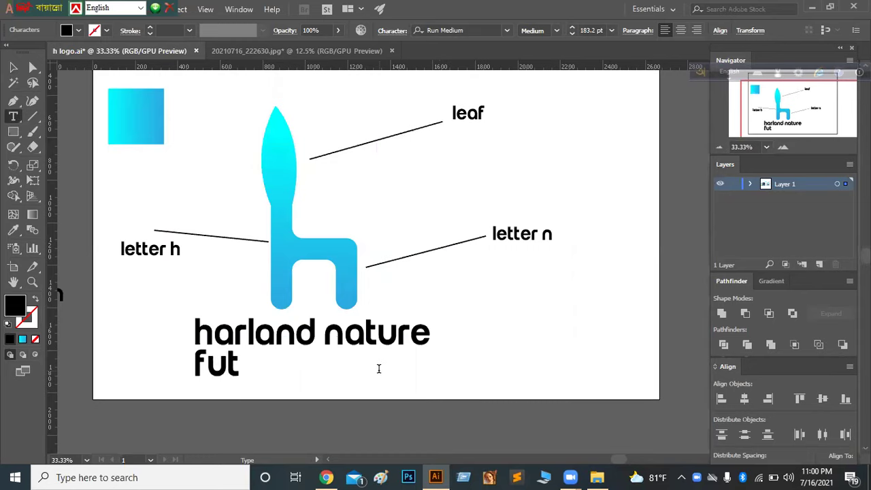
key("BackSpace")
type("rniture")
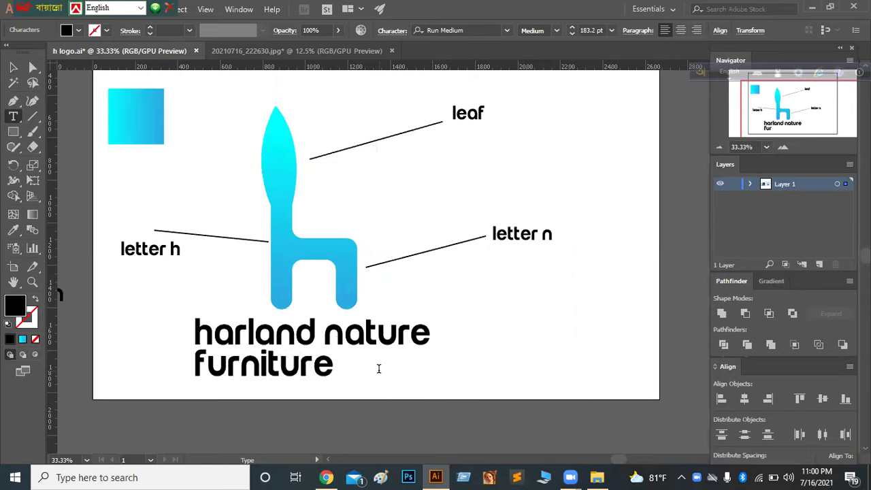
type(" worl")
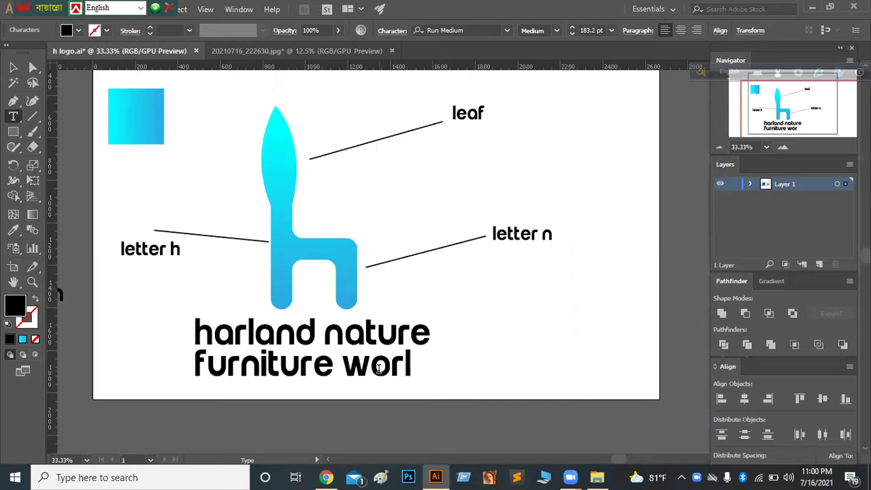
type("d")
key("Escape")
left_click(12, 67)
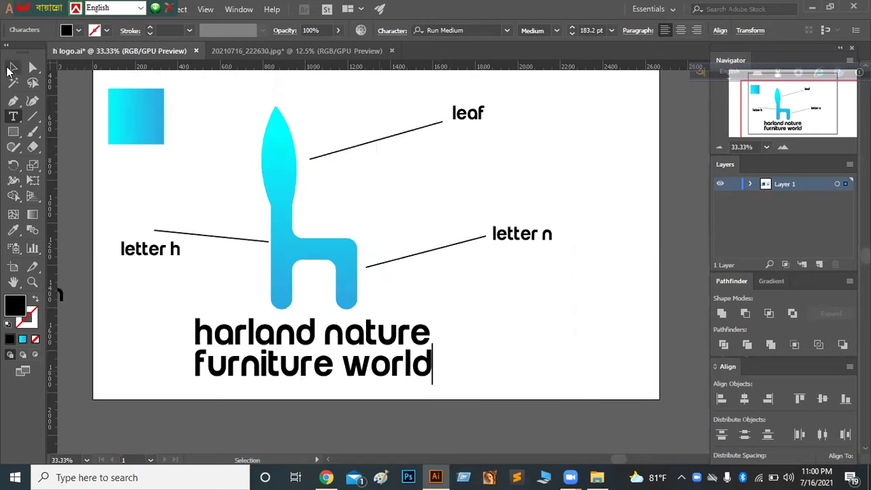
- Set furniture world in Open Sans at 77 pt
left_click(453, 30)
type("opn")
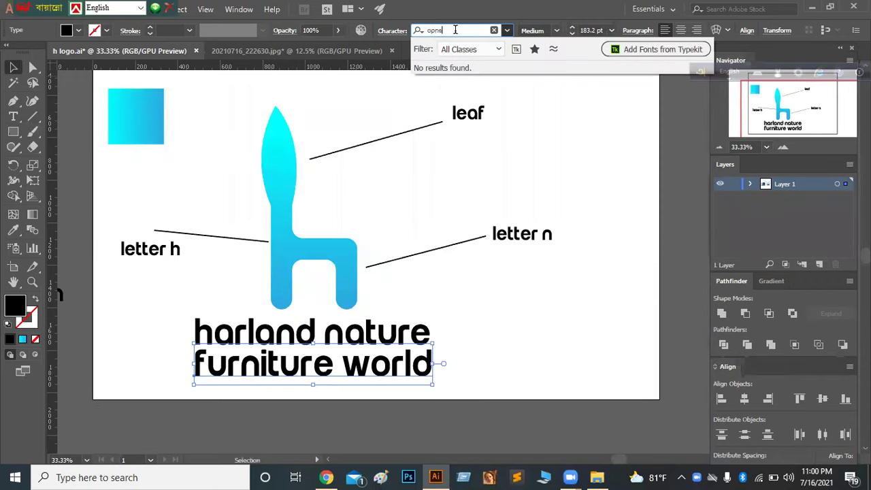
key("BackSpace")
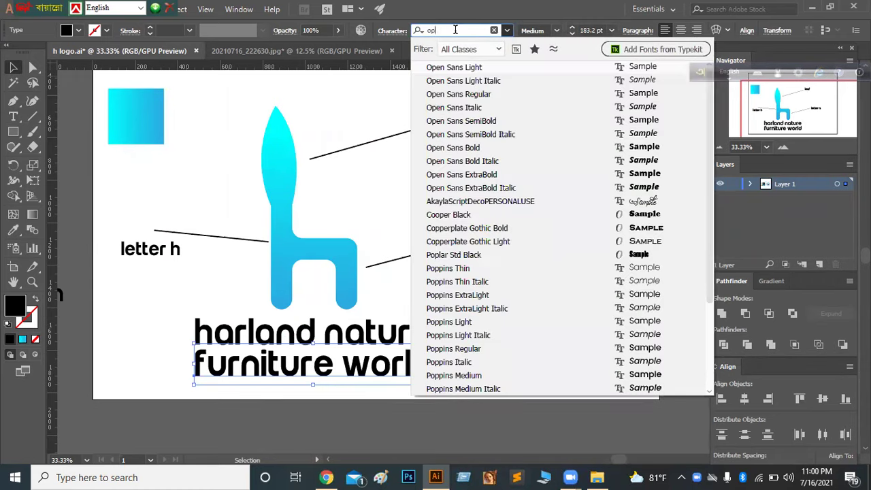
type("en Sans")
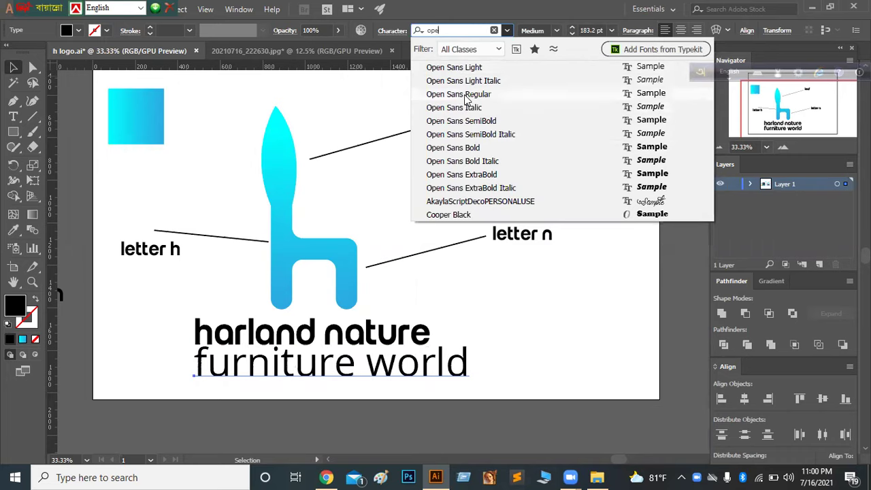
left_click(467, 96)
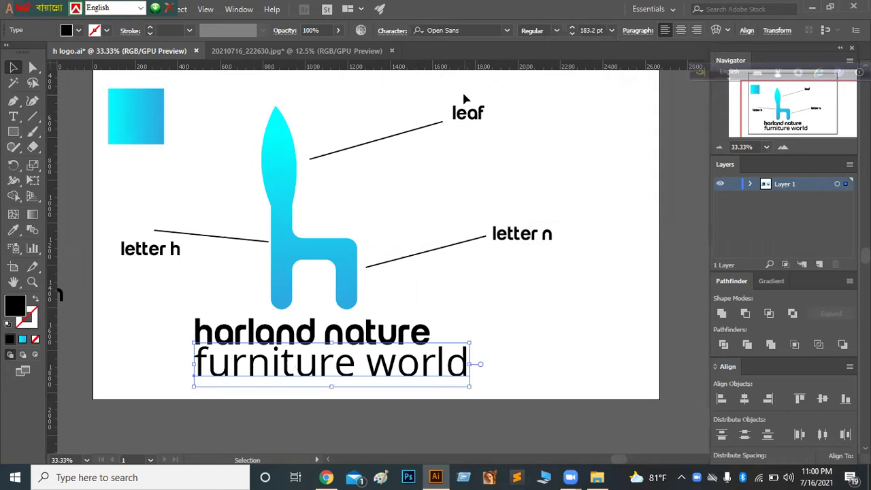
left_click(572, 34)
left_click(572, 35)
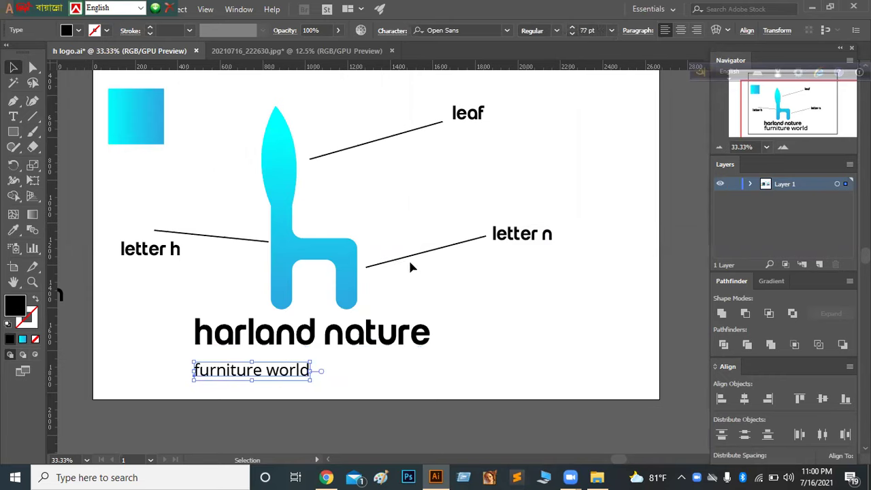
- Move furniture world just under harland nature, widen its tracking and make it SemiBold
left_click_drag(275, 376, 275, 365)
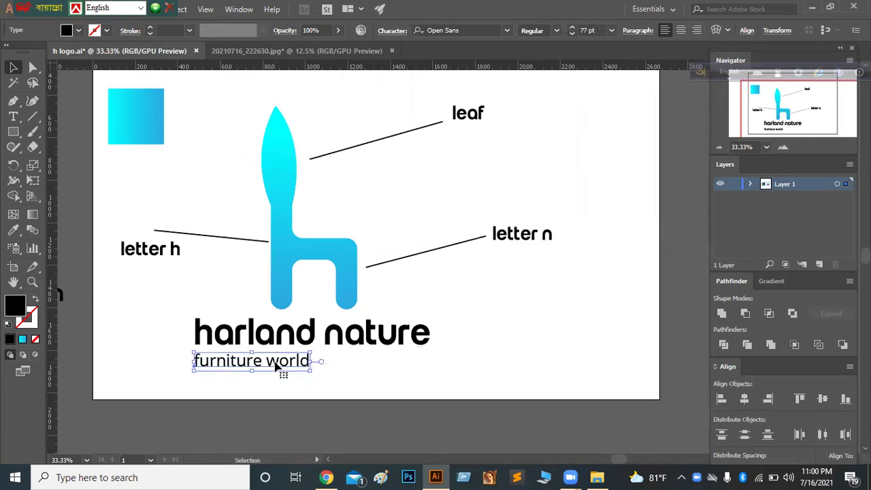
key("alt+Right")
key("alt+Right")
key("alt+Right")
key("alt+Right")
key("alt+Right")
key("alt+Right")
key("alt+Right")
key("alt+Right")
key("alt+Right")
key("alt+Right")
key("alt+Right")
key("alt+Right")
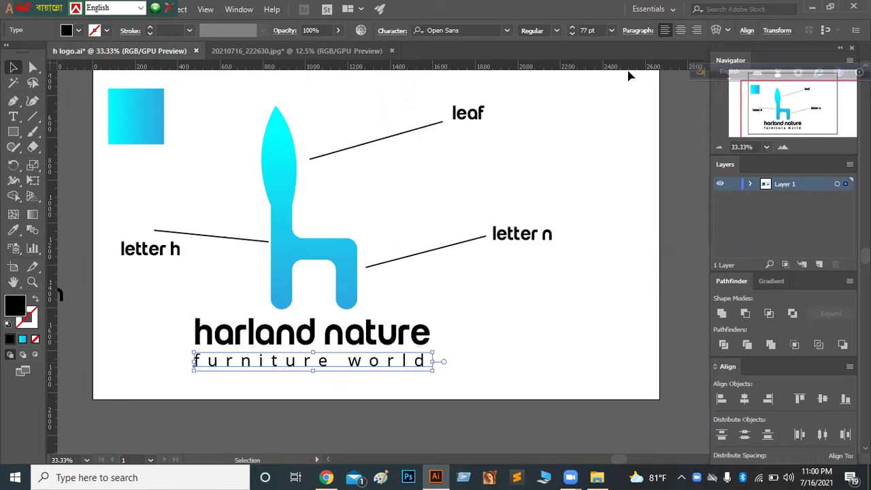
left_click(556, 31)
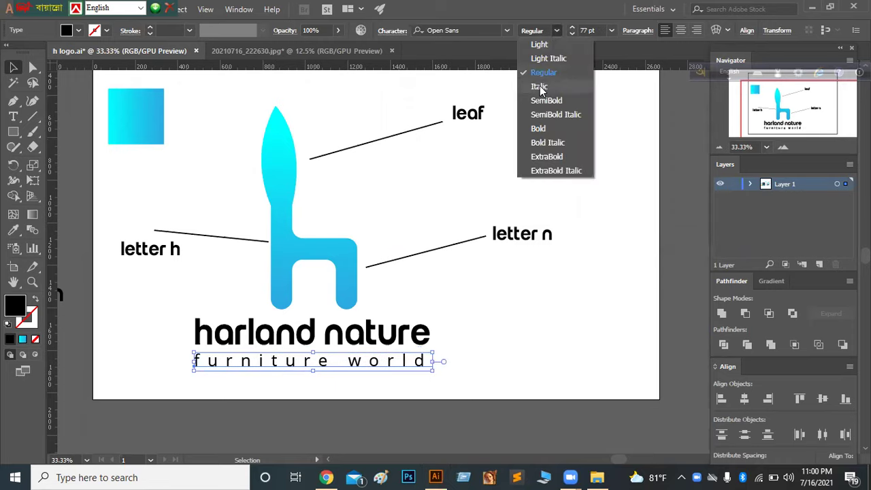
left_click(545, 100)
key("alt+Left")
key("alt+Left")
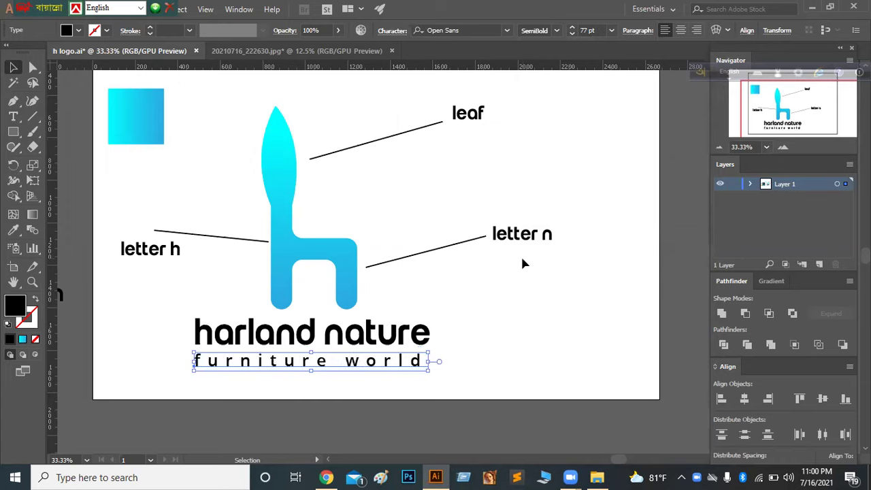
- Move the cyan swatch square aside and recentre the logo group on the artboard
left_click_drag(143, 125, 69, 128)
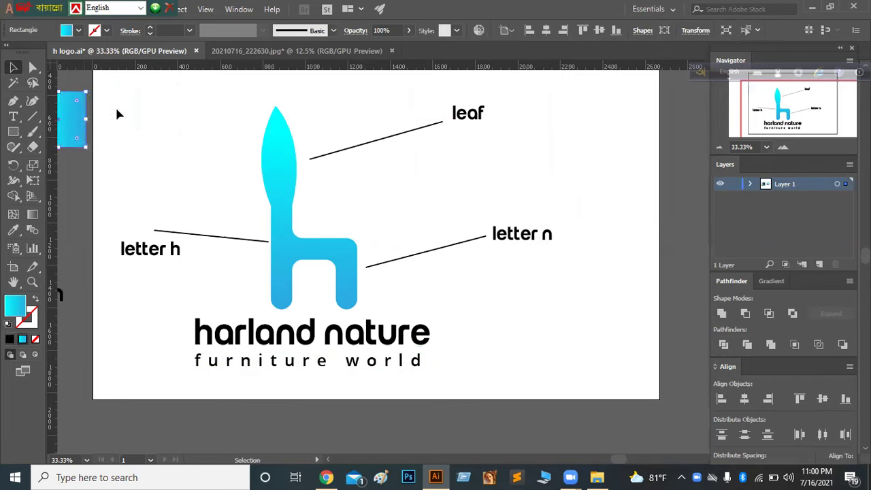
left_click_drag(117, 115, 438, 401)
left_click_drag(348, 292, 355, 235)
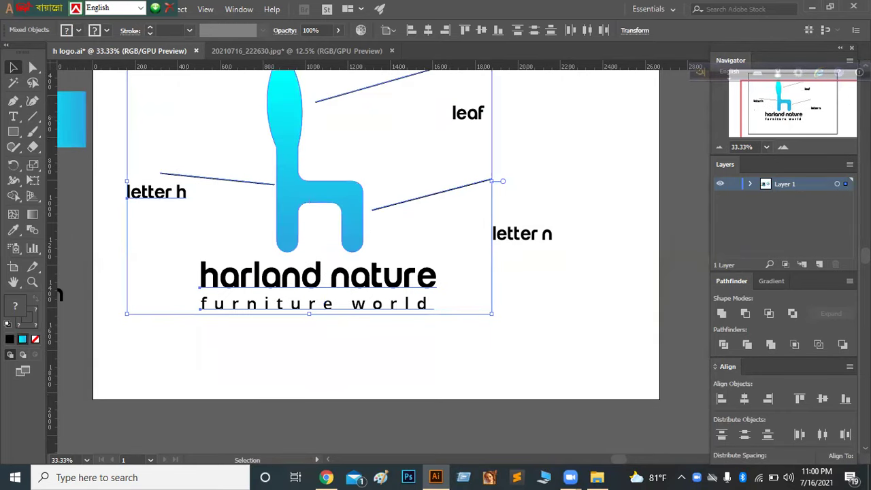
scroll(376, 258, "up", 5)
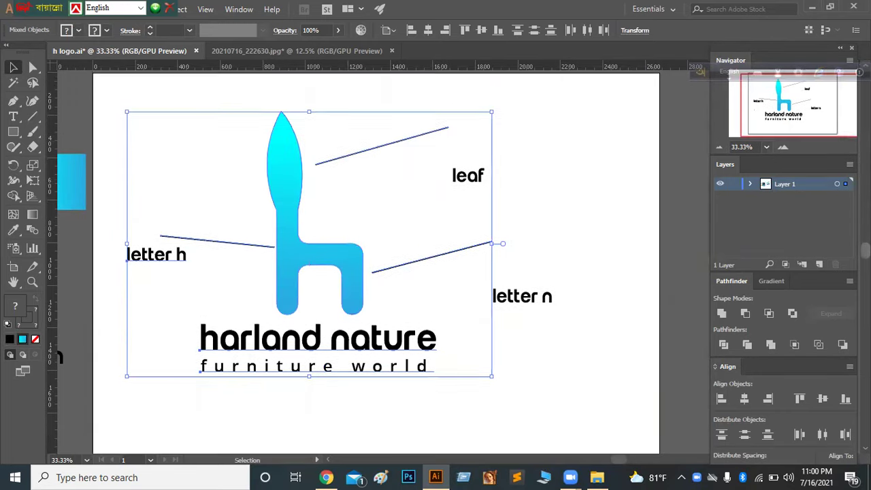
scroll(376, 273, "down", 2)
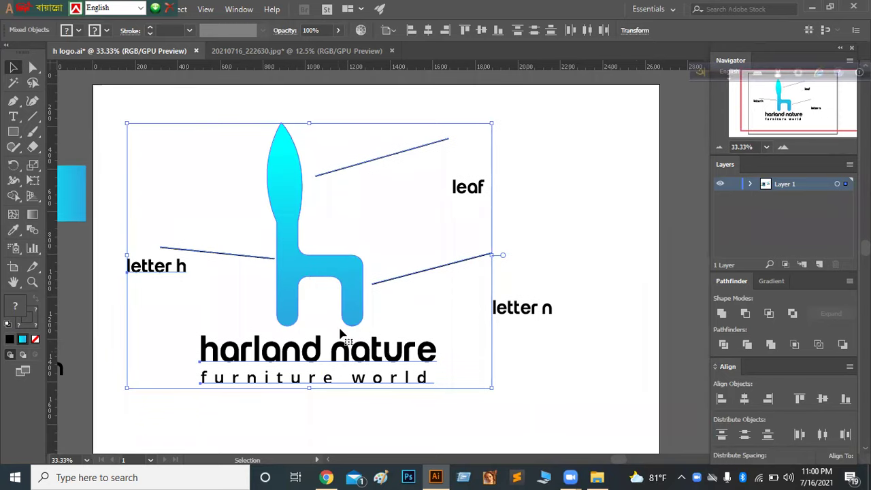
mouse_move(355, 296)
left_mouse_down()
mouse_move(333, 291)
mouse_move(375, 300)
left_mouse_up()
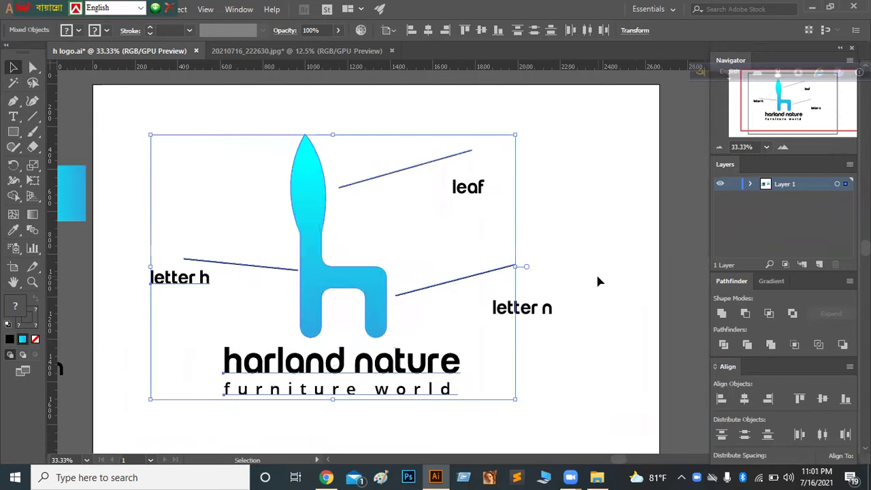
left_click(598, 277)
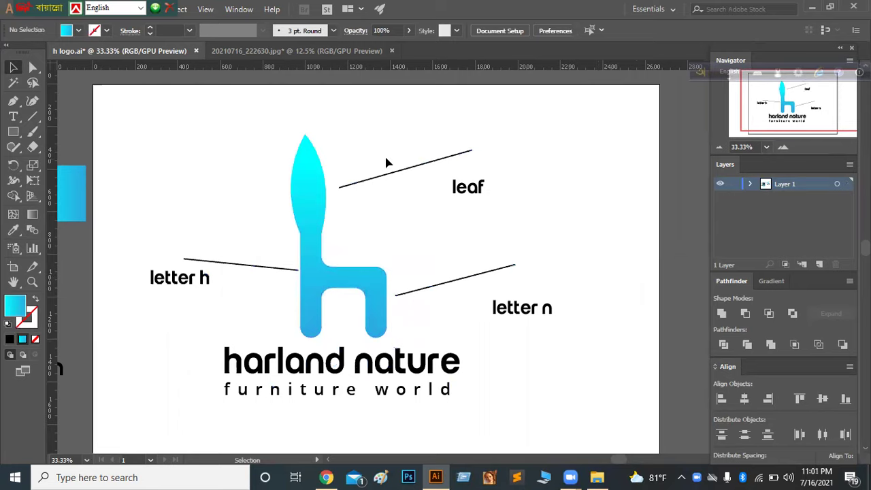
- Delete the leaf, letter n and letter h labels with their pointer lines
left_click_drag(543, 331, 543, 332)
key("Delete")
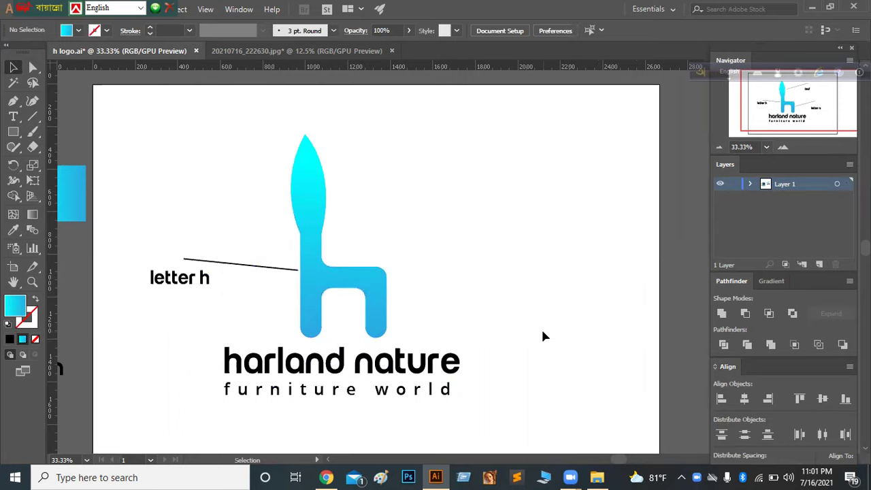
left_click_drag(175, 184, 251, 332)
key("Delete")
left_click_drag(309, 311, 319, 305)
left_click(460, 334)
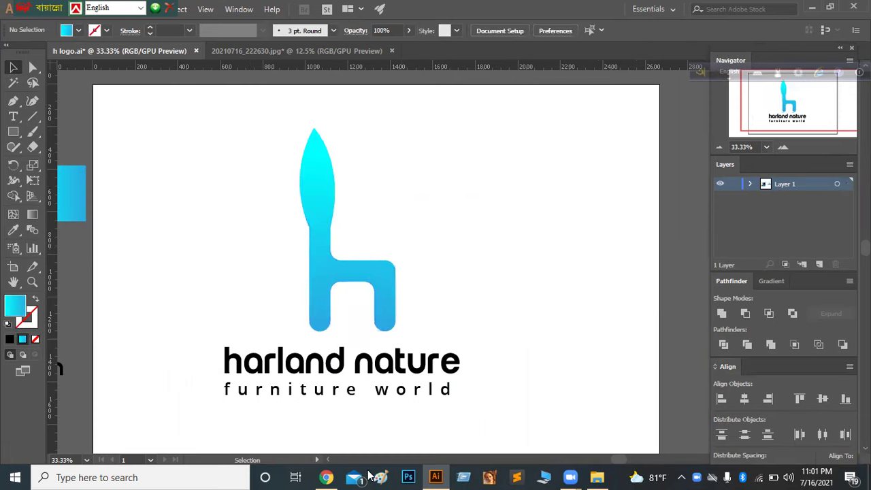
- Copy the bedroom photo from the Google Images furniture results and return to Illustrator
left_click(327, 477)
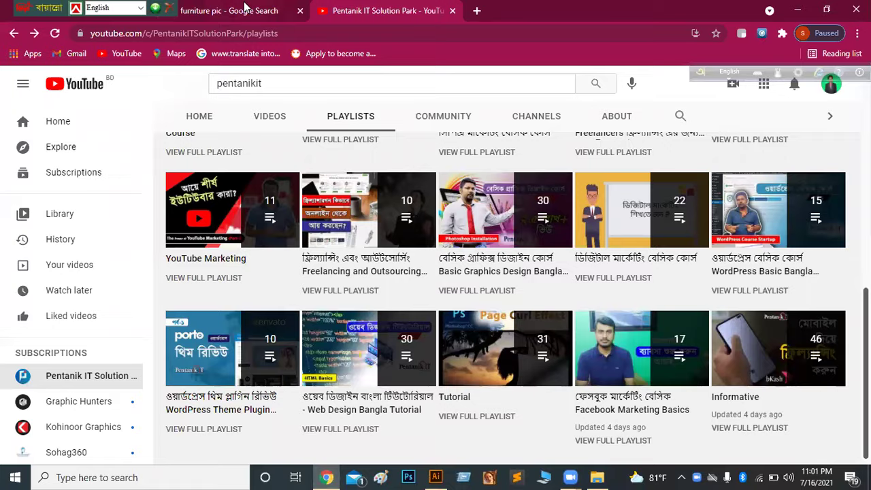
left_click(247, 9)
right_click(647, 209)
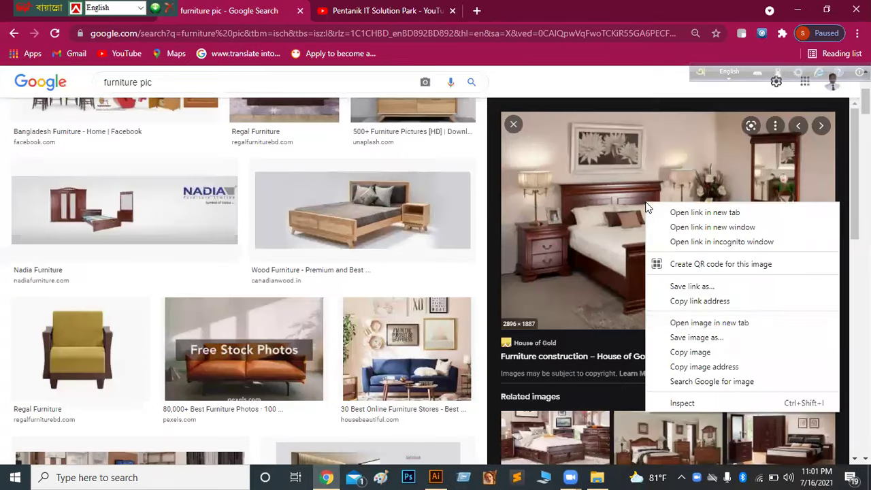
left_click(689, 352)
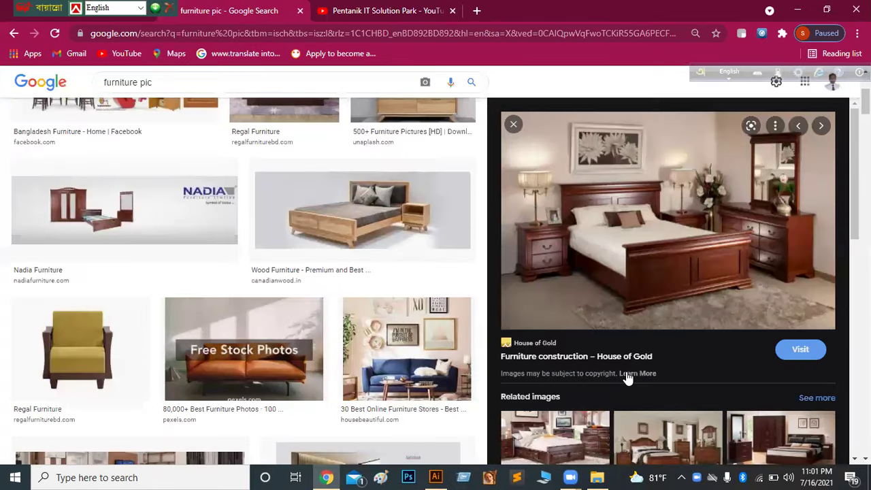
left_click(436, 477)
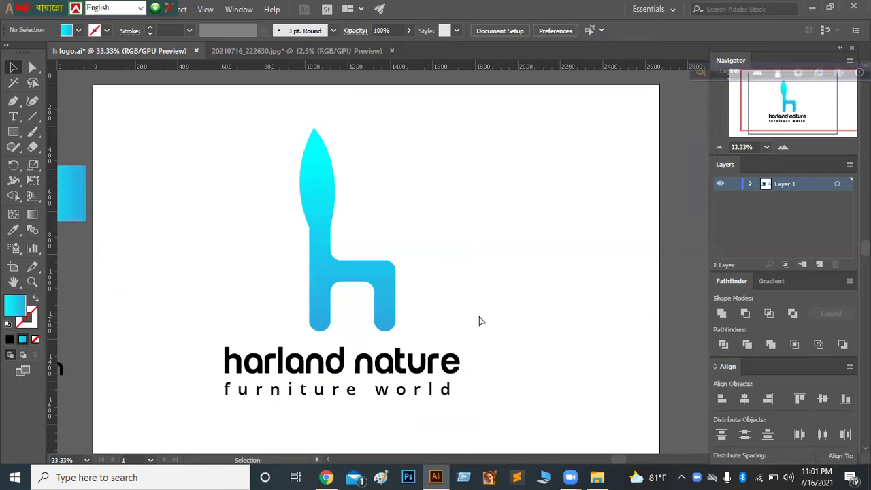
- Paste the bedroom photo behind the artwork and scale it to fill the artboard
key("ctrl+v")
key("ctrl+shift+bracketleft")
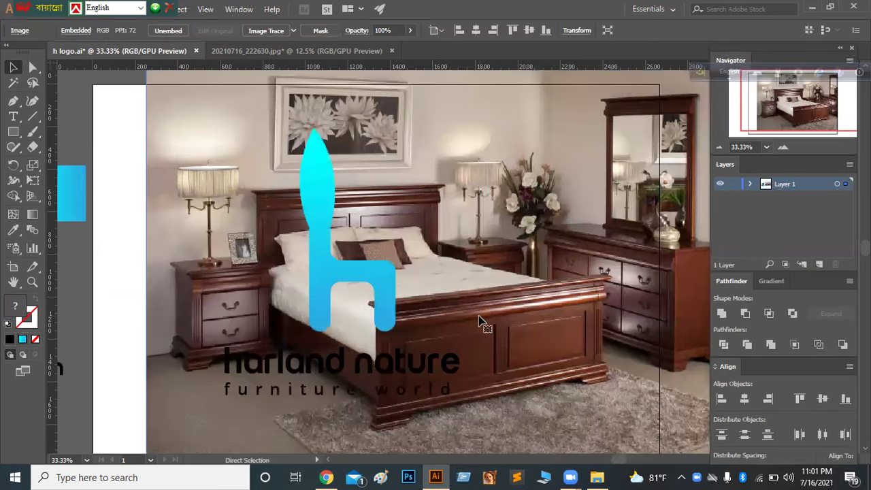
mouse_move(479, 320)
left_mouse_down()
mouse_move(477, 305)
mouse_move(425, 307)
left_mouse_up()
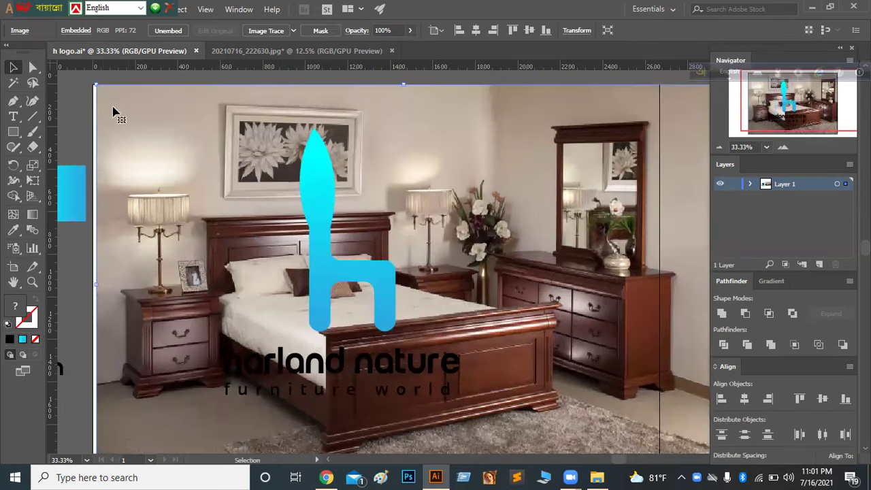
left_click_drag(95, 85, 130, 105)
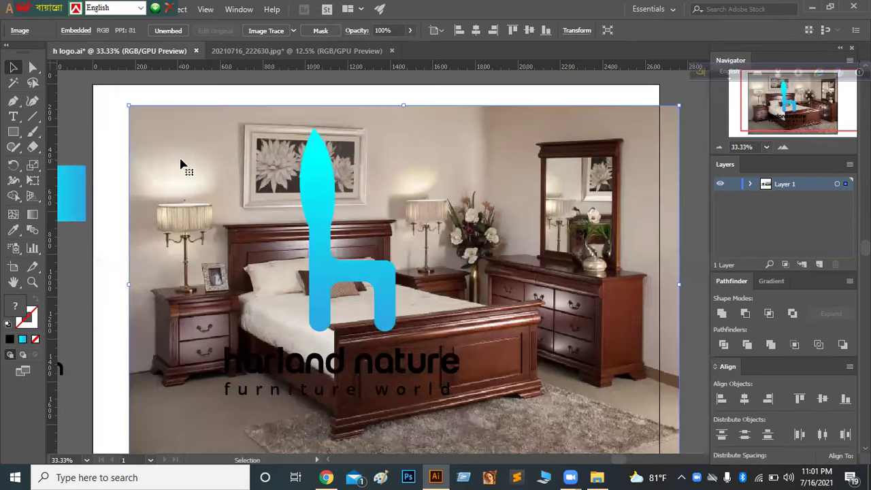
left_click_drag(181, 165, 144, 144)
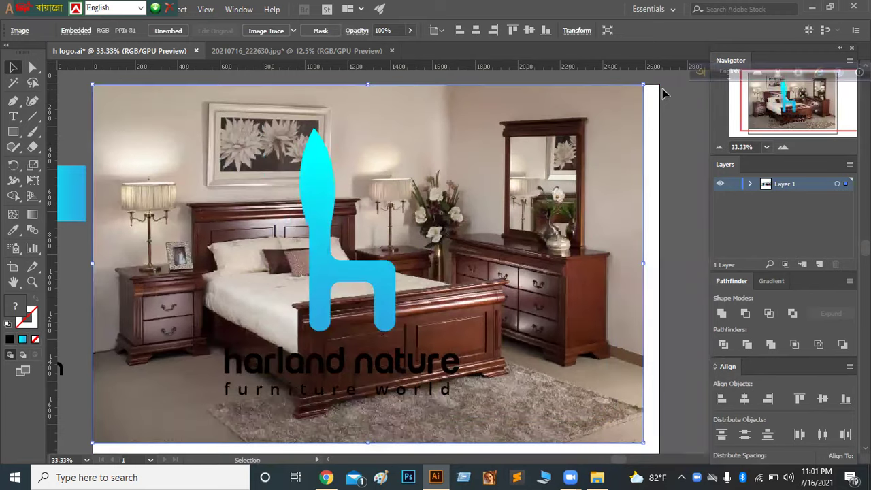
left_click_drag(647, 87, 686, 94)
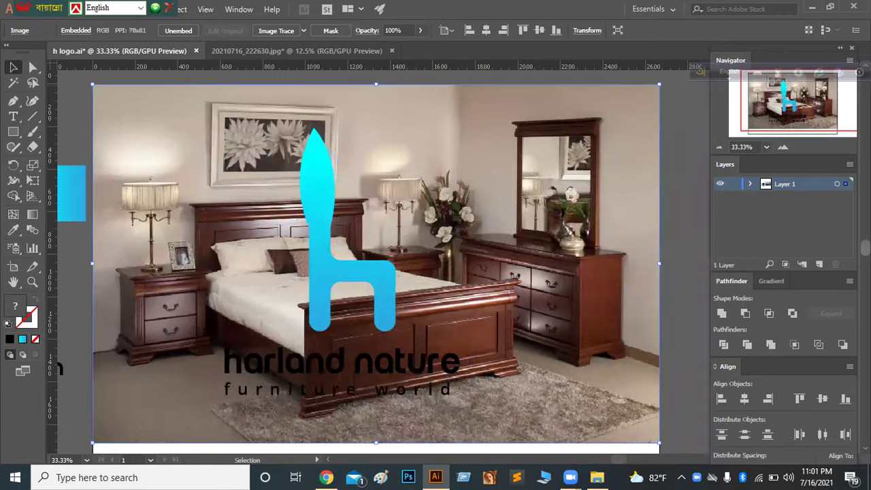
scroll(673, 352, "down", 5)
left_click_drag(663, 349, 658, 383)
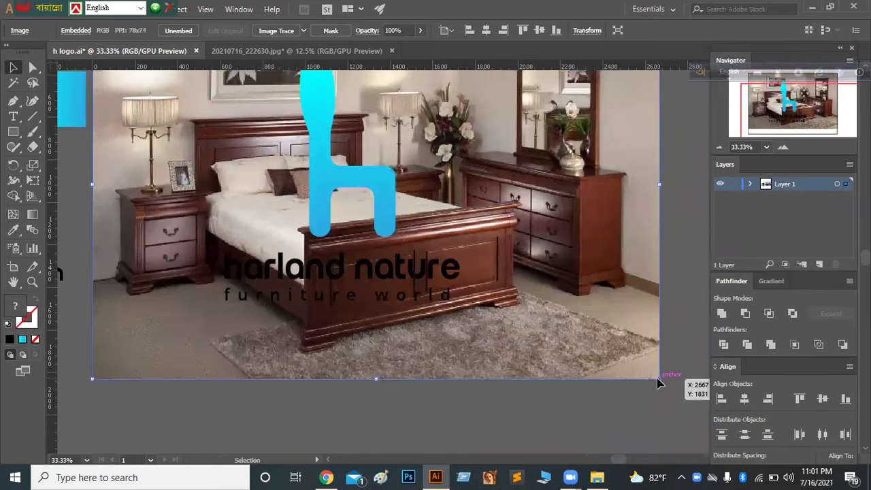
left_click(659, 383)
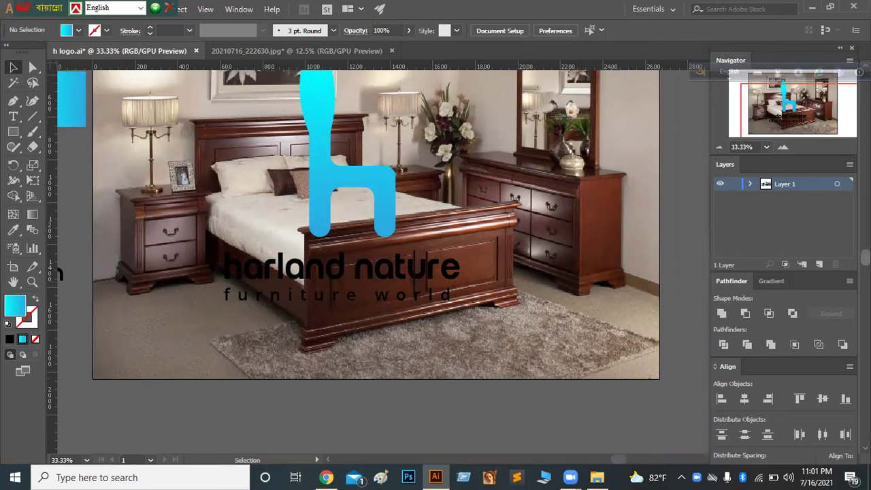
- Nudge the logo and wordmark down slightly on the photo
scroll(376, 259, "up", 2)
scroll(376, 259, "up", 2)
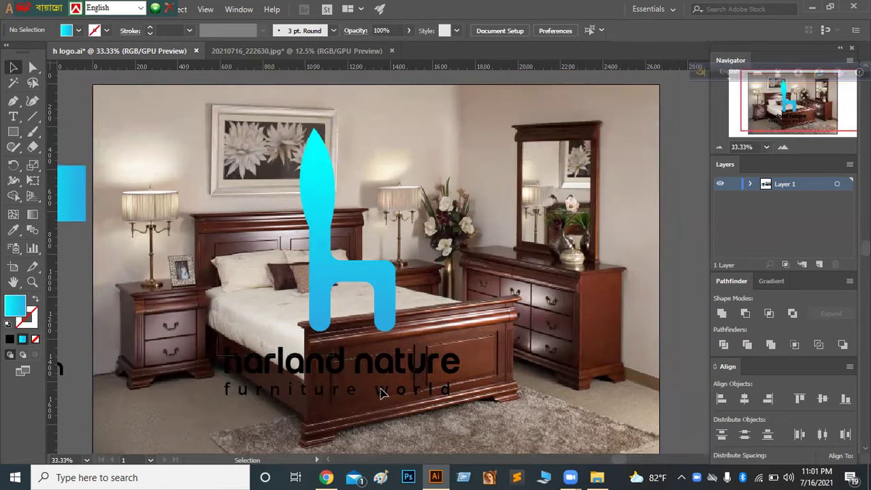
mouse_move(381, 394)
left_mouse_down()
mouse_move(387, 307)
mouse_move(395, 313)
left_mouse_up()
left_click(516, 308)
key("m")
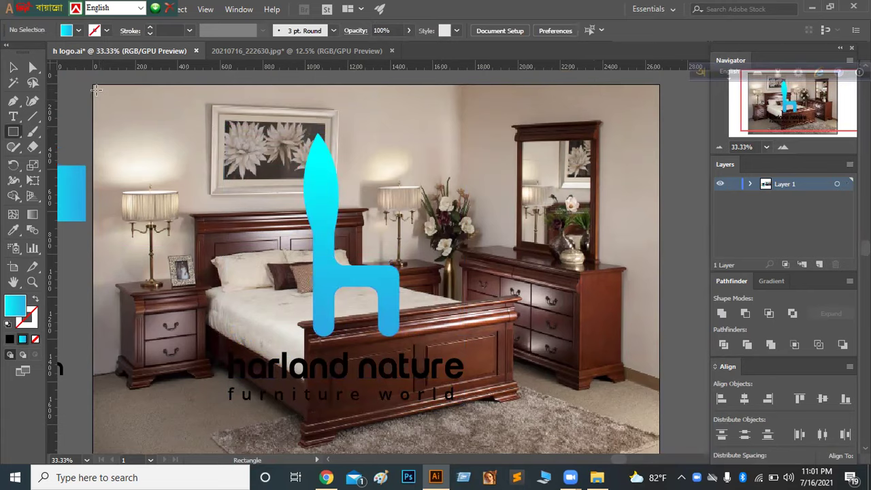
- Draw a rectangle over the photo filled with near-black navy 01011E
left_click_drag(94, 83, 659, 405)
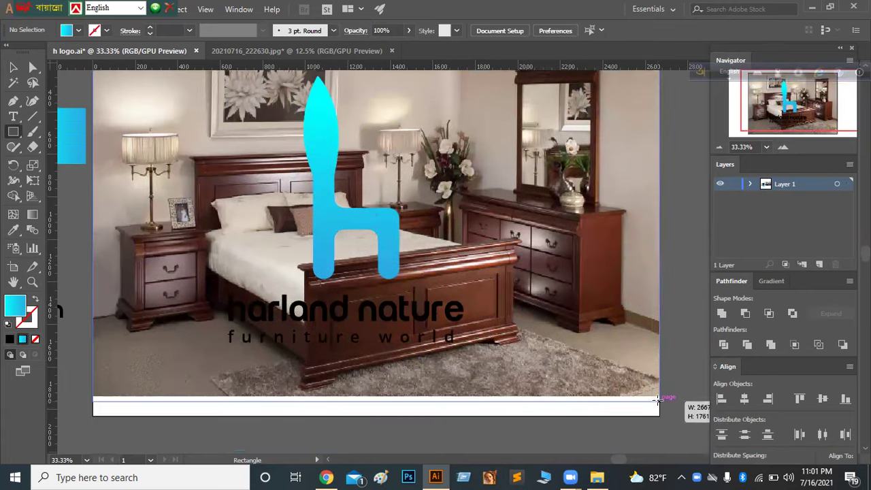
left_click_drag(659, 405, 659, 394)
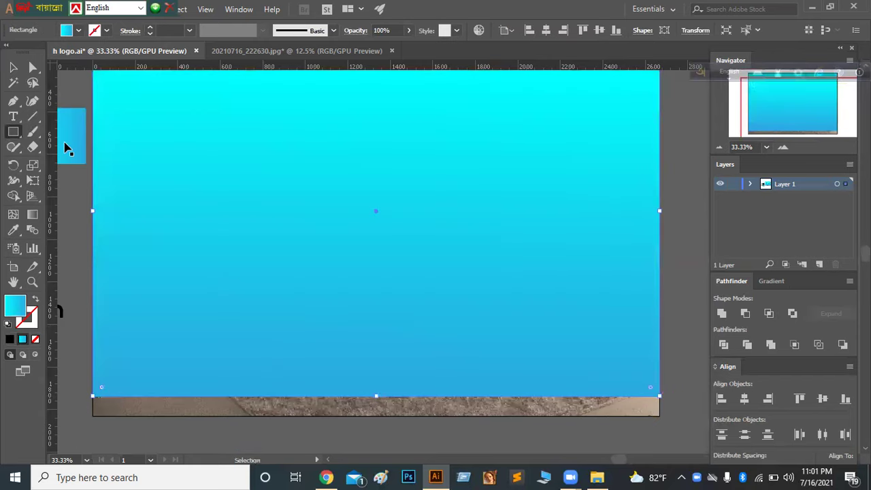
left_click(79, 31)
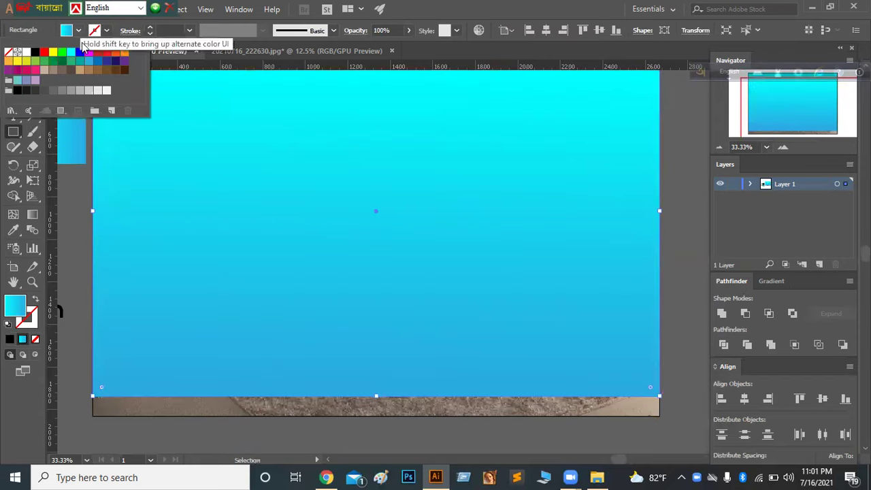
left_click(115, 60)
left_click(17, 307)
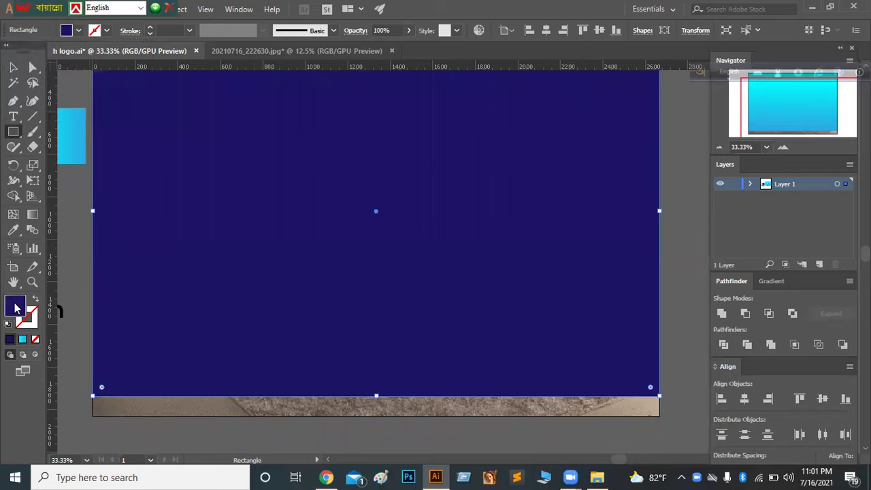
left_click_drag(205, 194, 212, 227)
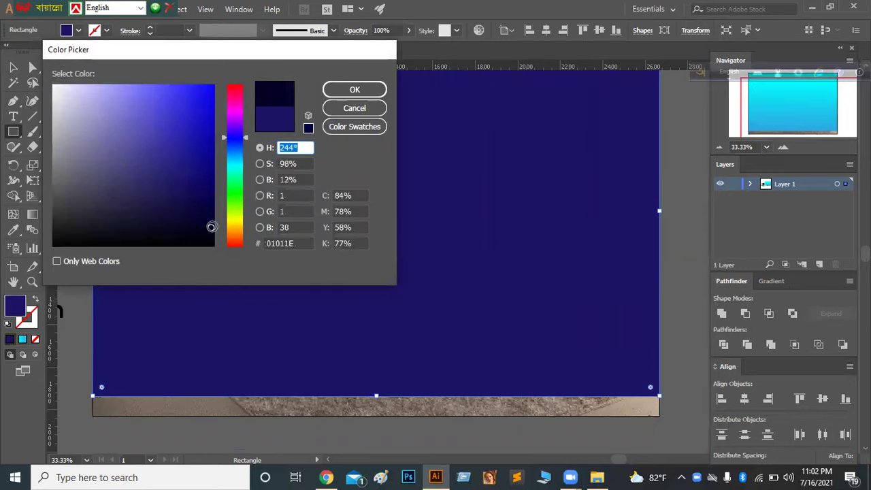
key("Return")
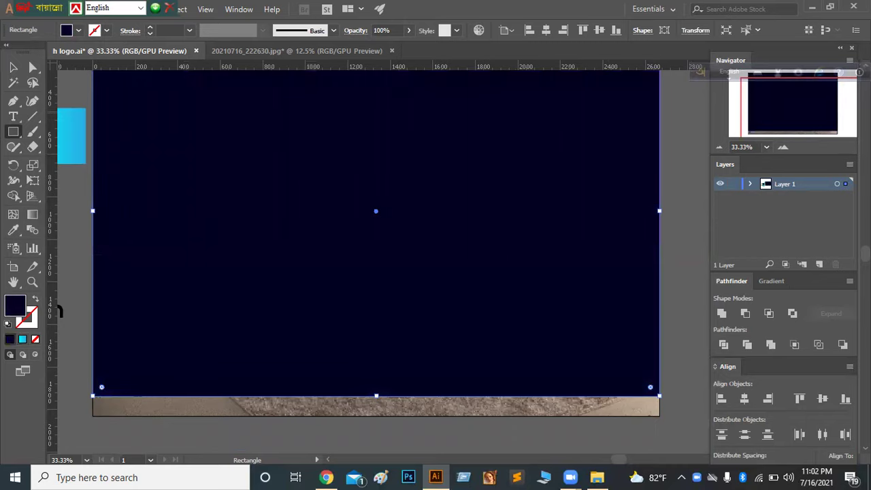
scroll(654, 216, "up", 1)
scroll(654, 216, "up", 3)
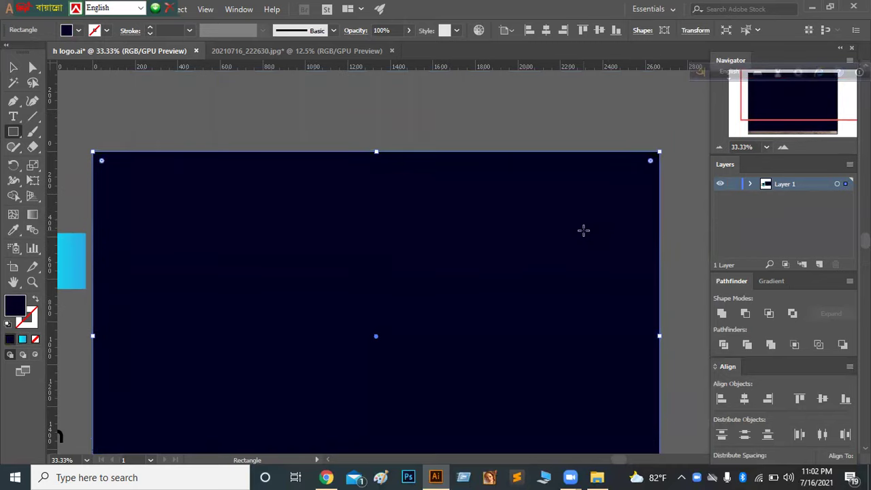
- Set the navy rectangle's opacity to 75%
left_click(408, 30)
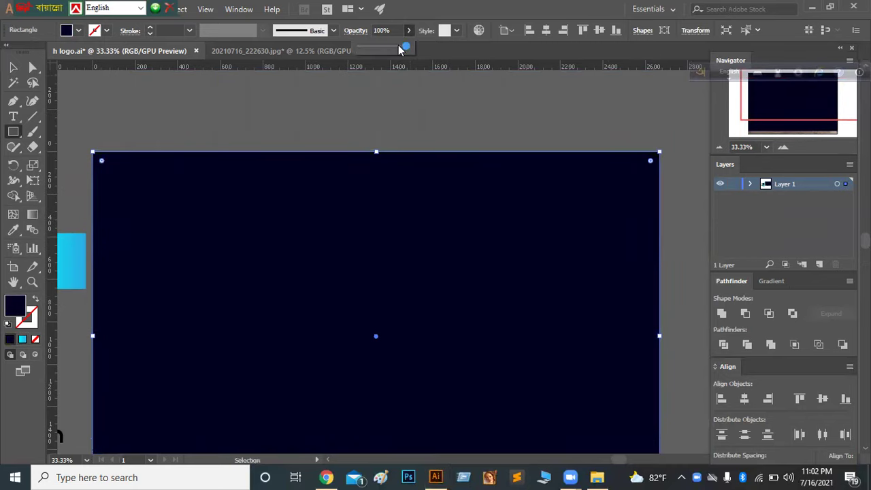
left_click(410, 30)
left_click_drag(407, 45, 375, 47)
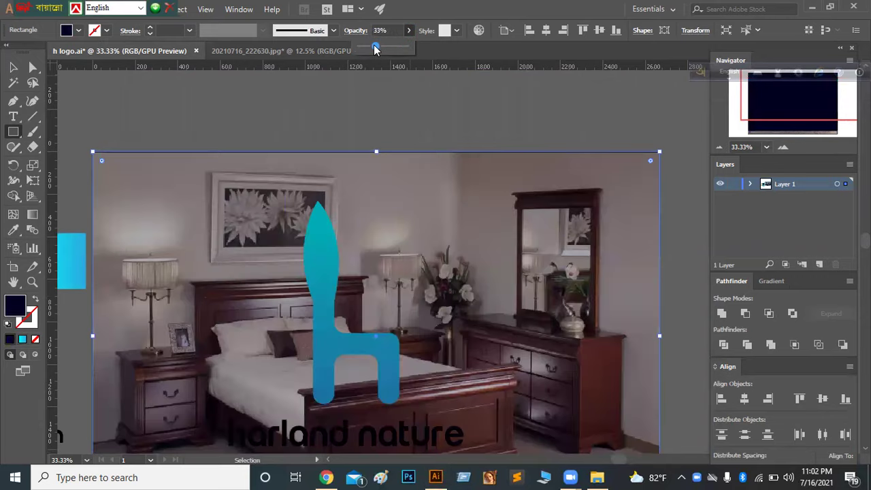
left_click_drag(374, 47, 393, 52)
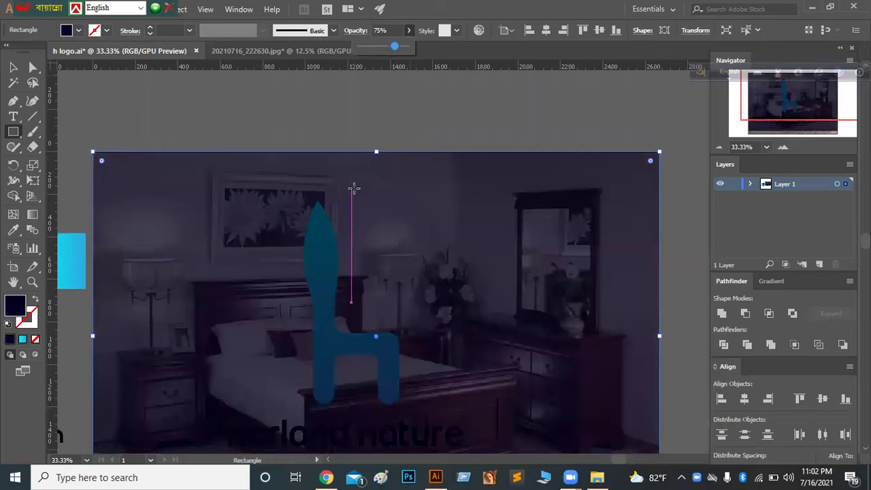
- Restack so the photo sits beneath the navy overlay and the logo stays on top
key("v")
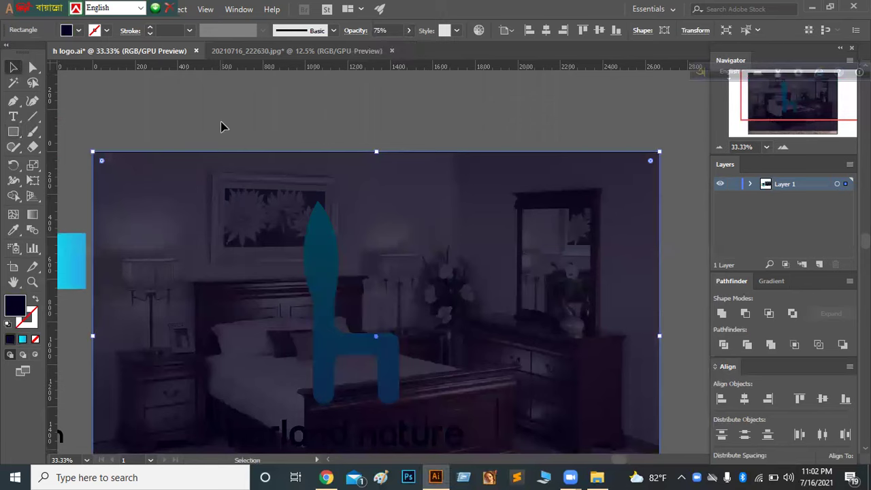
left_click(230, 136)
left_click(273, 243)
key("ctrl+shift+bracketleft")
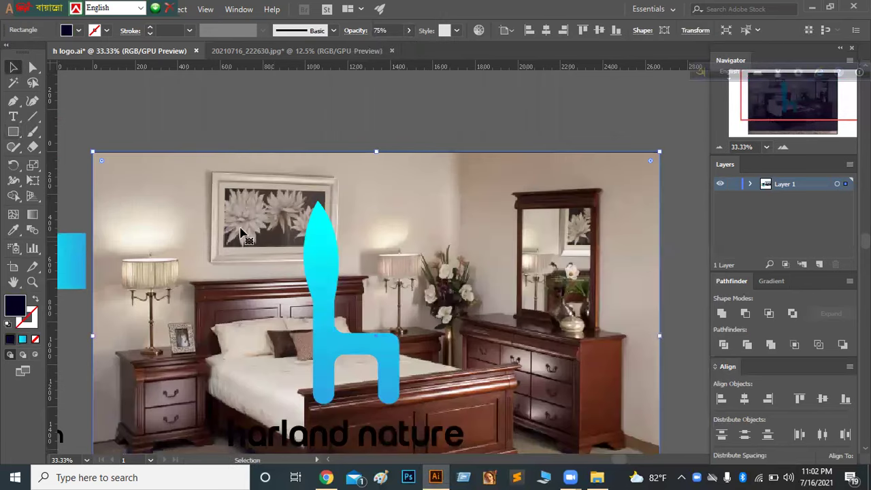
left_click(236, 226)
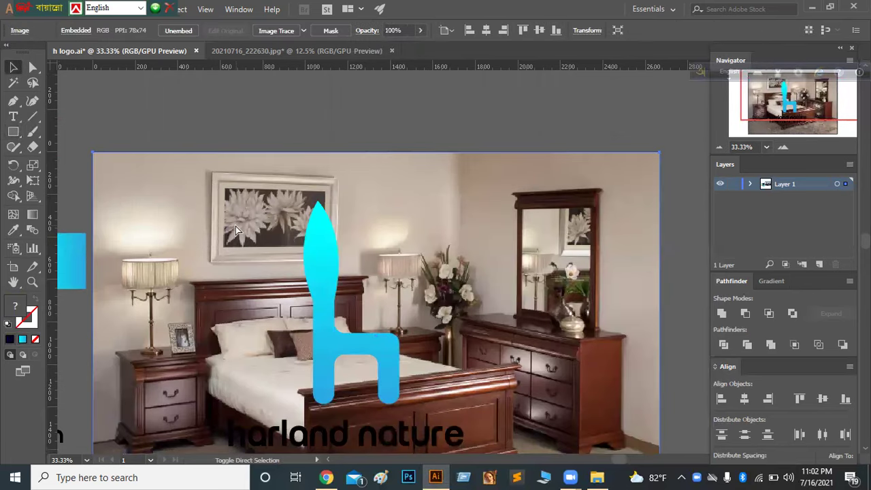
key("ctrl+shift+bracketleft")
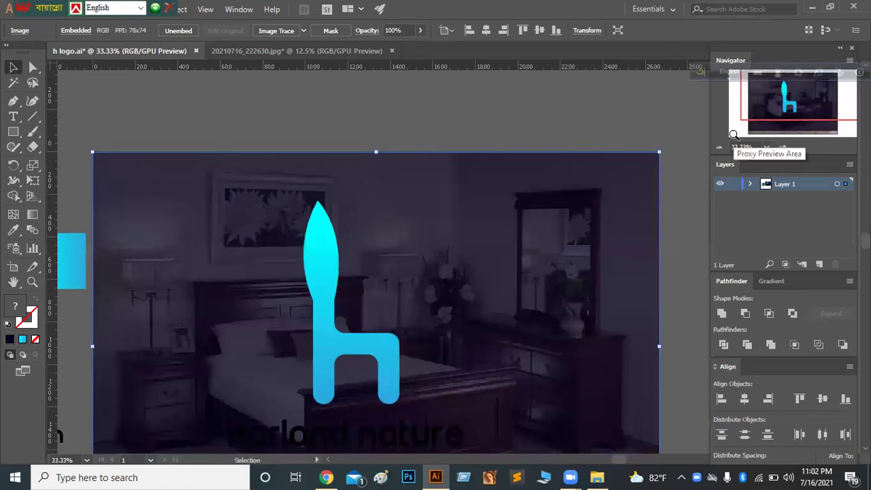
key("a")
left_click(189, 273)
key("v")
key("ctrl+shift+a")
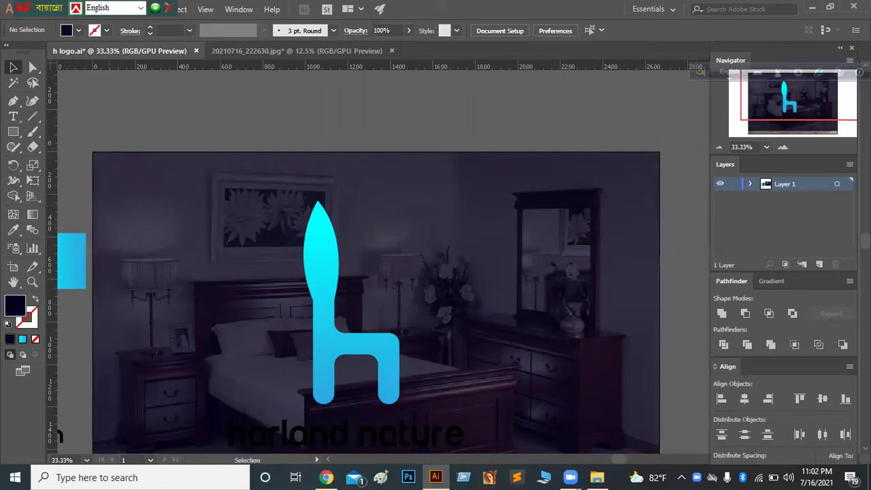
scroll(374, 273, "down", 5)
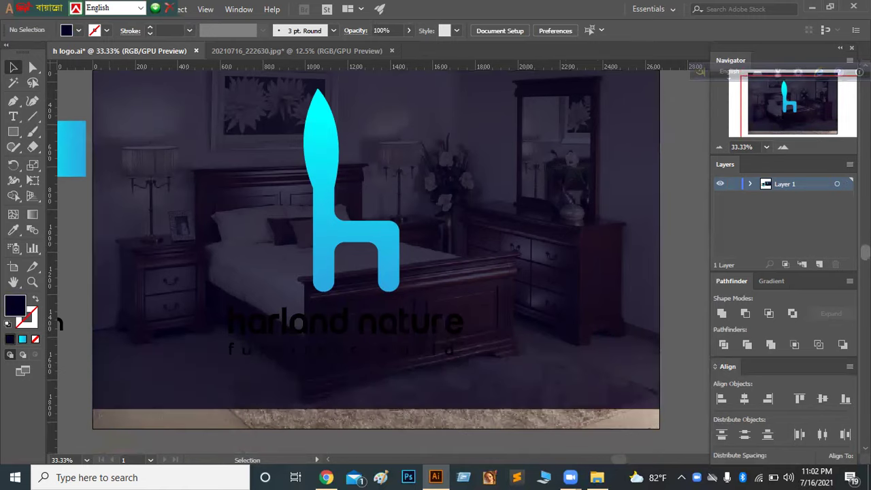
- Select the full harland nature / furniture world wordmark group
left_click(386, 367)
key("i")
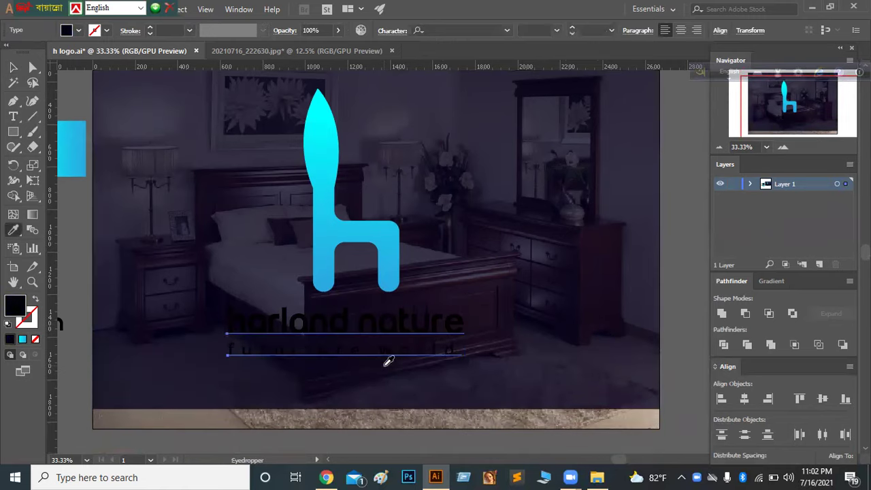
left_click(13, 68)
right_click(326, 326)
left_click(440, 385)
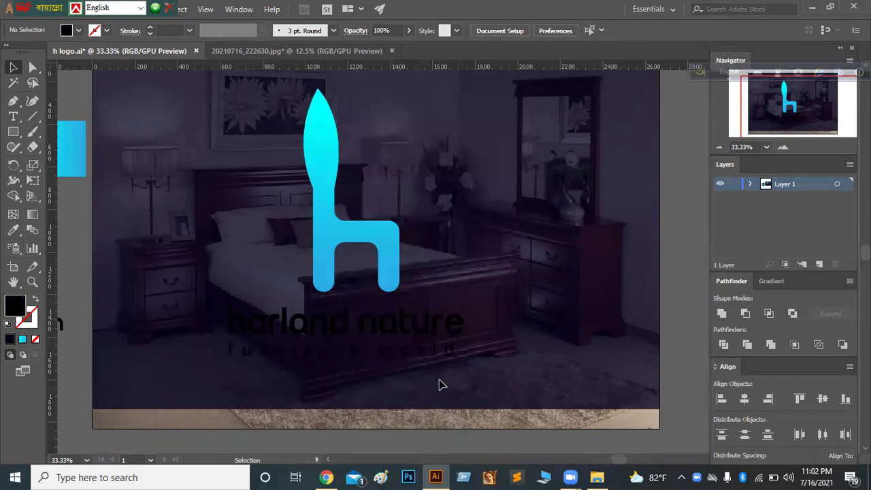
left_click(383, 324)
key("ctrl")
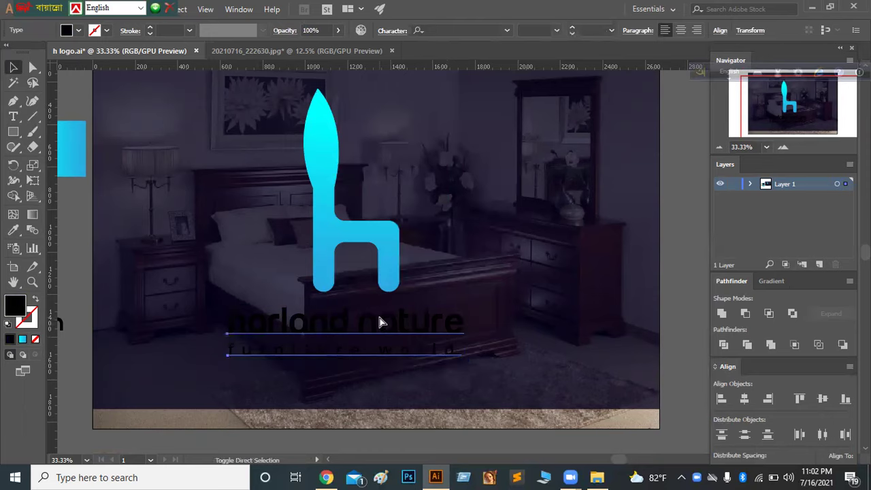
left_click_drag(380, 322, 383, 325)
- Sample the h-chair's cyan gradient onto the wordmark, running it left to right
key("i")
left_click(392, 269)
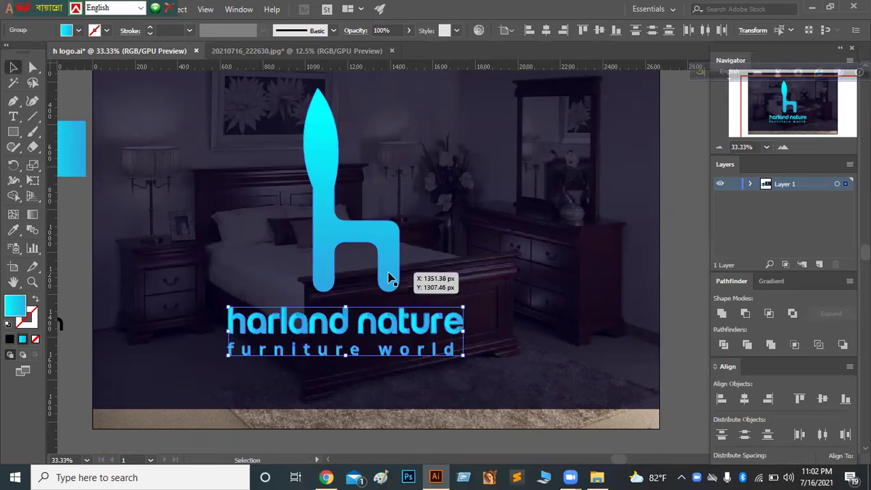
left_click(32, 215)
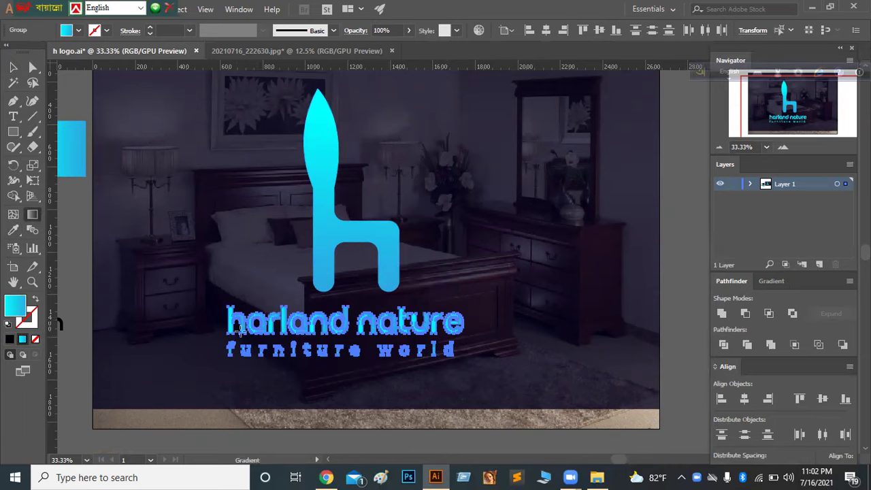
left_click_drag(213, 337, 453, 337)
key("v")
left_click(392, 149)
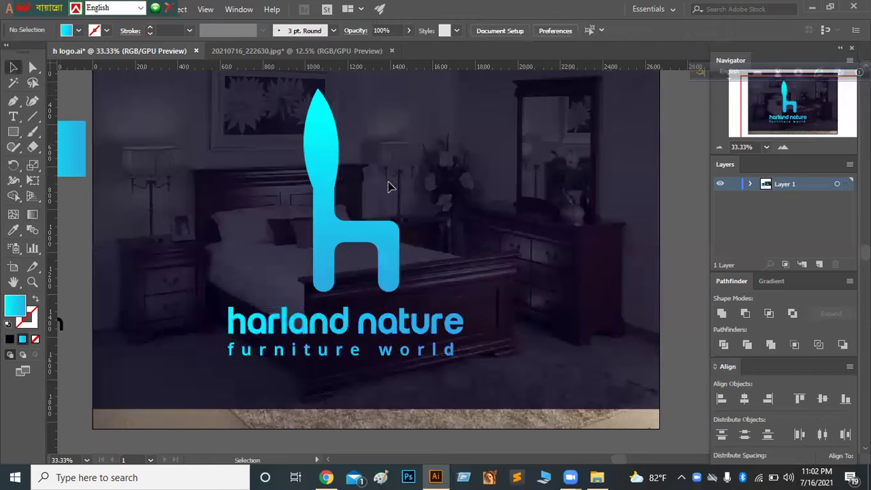
- Move the chair icon with the 'harland nature' and 'furniture world' lines toward the photo's left side
left_click_drag(312, 346, 422, 205)
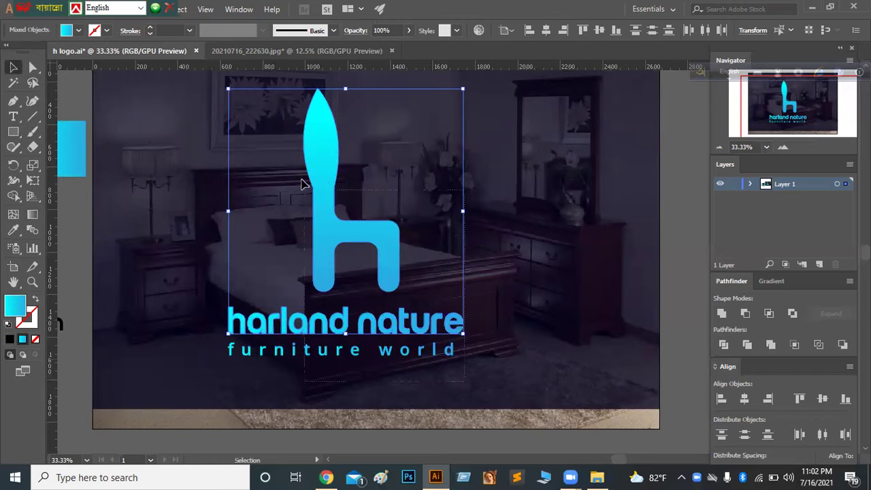
left_click(303, 225)
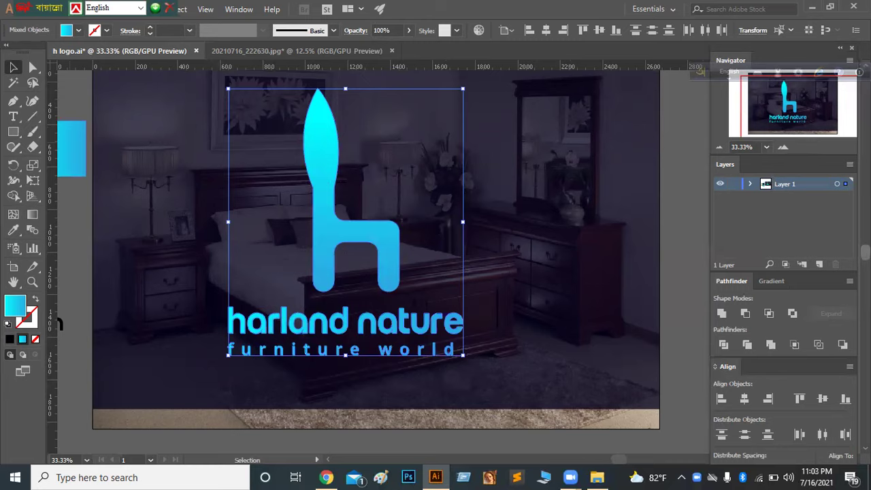
scroll(375, 262, "up", 2)
scroll(376, 262, "up", 1)
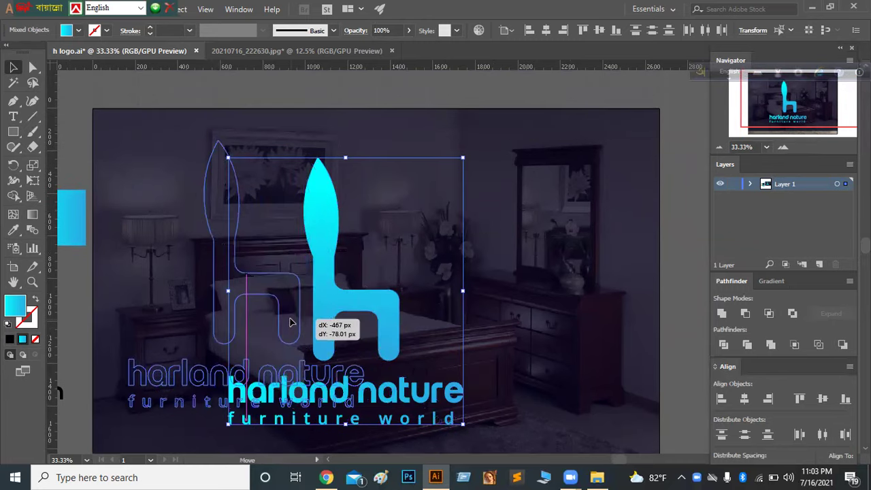
left_click_drag(388, 341, 288, 325)
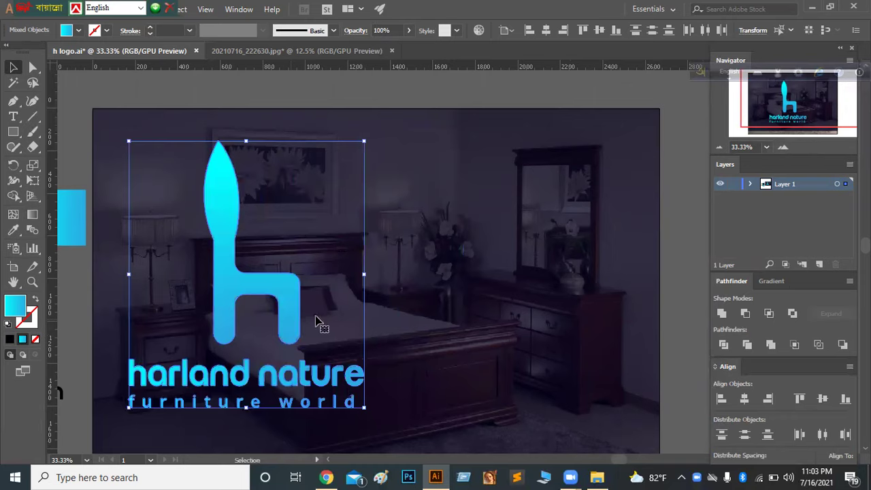
- Duplicate the whole logo group onto the right side of the photo
left_click(473, 332)
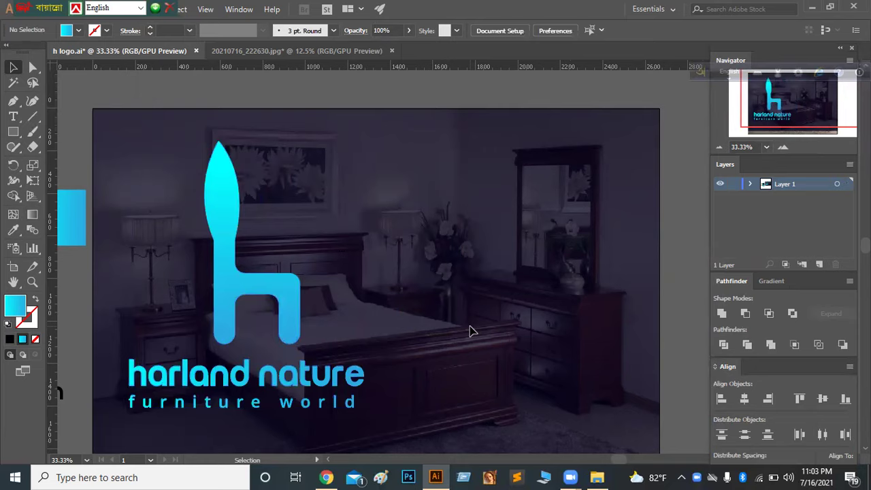
left_click(223, 403)
left_click_drag(276, 335, 551, 315)
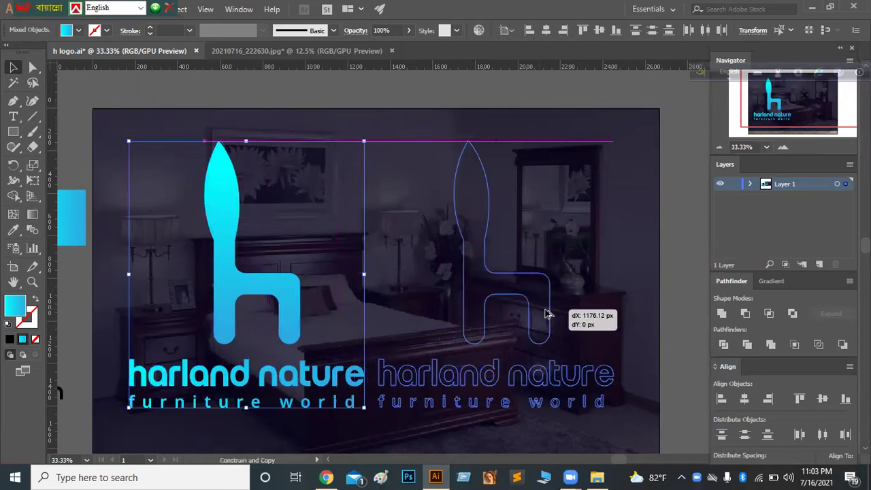
- Fill the duplicate logo and wordmark with the orange swatch and nudge it slightly right
left_click(79, 30)
left_click(124, 51)
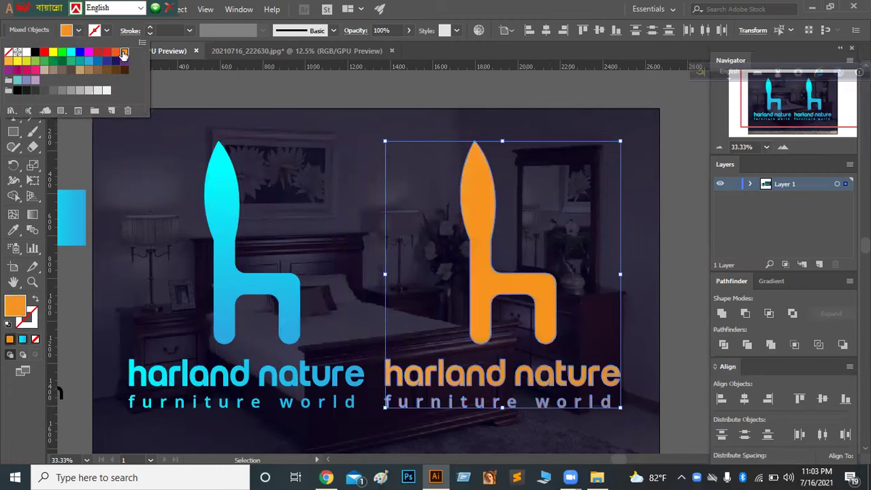
key("Escape")
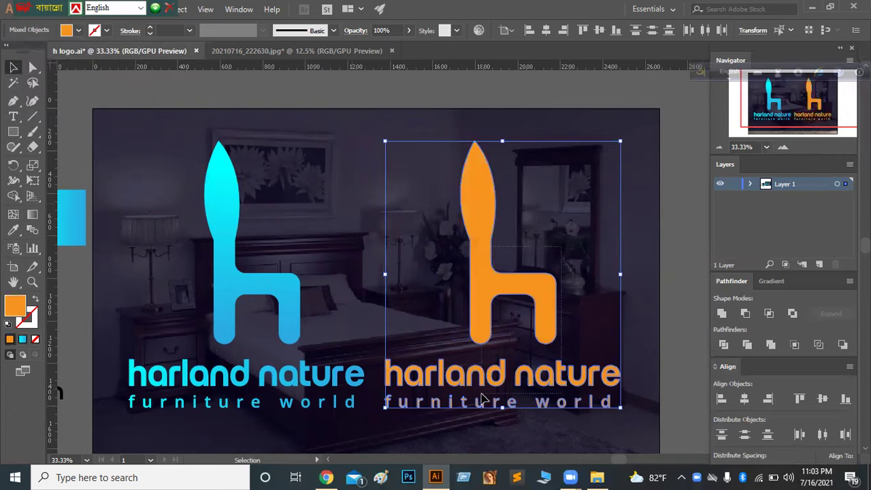
left_click_drag(500, 304, 514, 304)
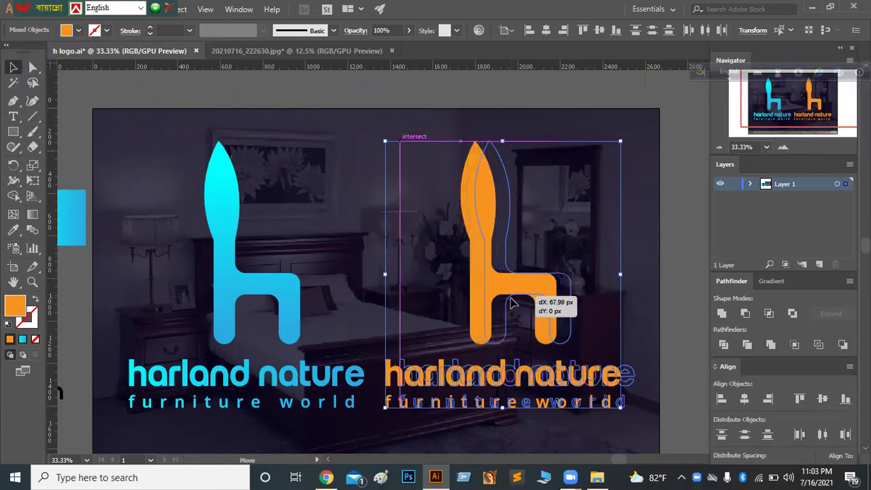
left_click(610, 291)
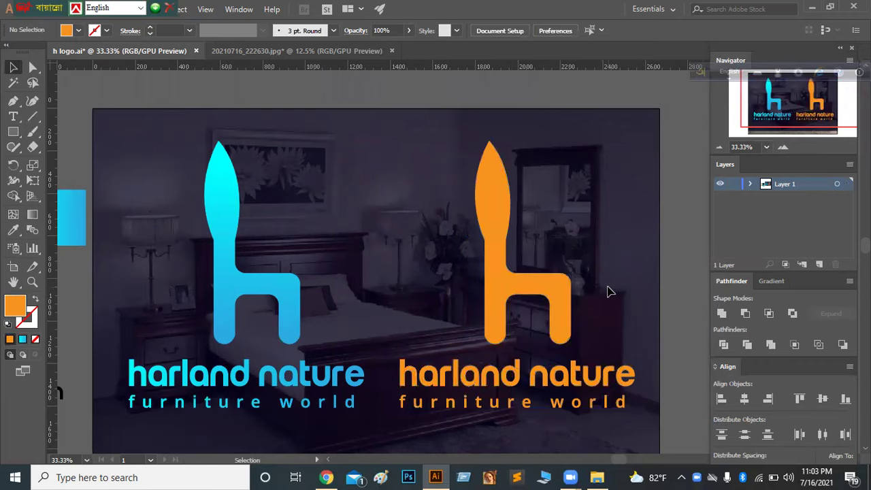